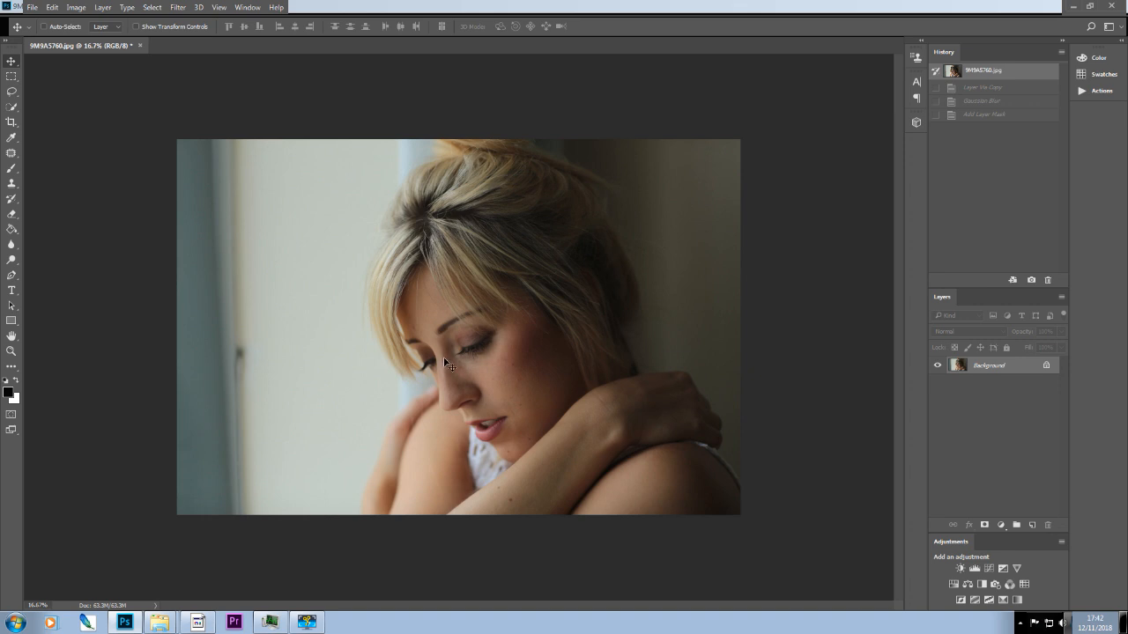
# Duplicate the Background layer and apply a Gaussian Blur with a radius of 101.4 pixels to the copy.
pyautogui.scroll(1, 445, 362)
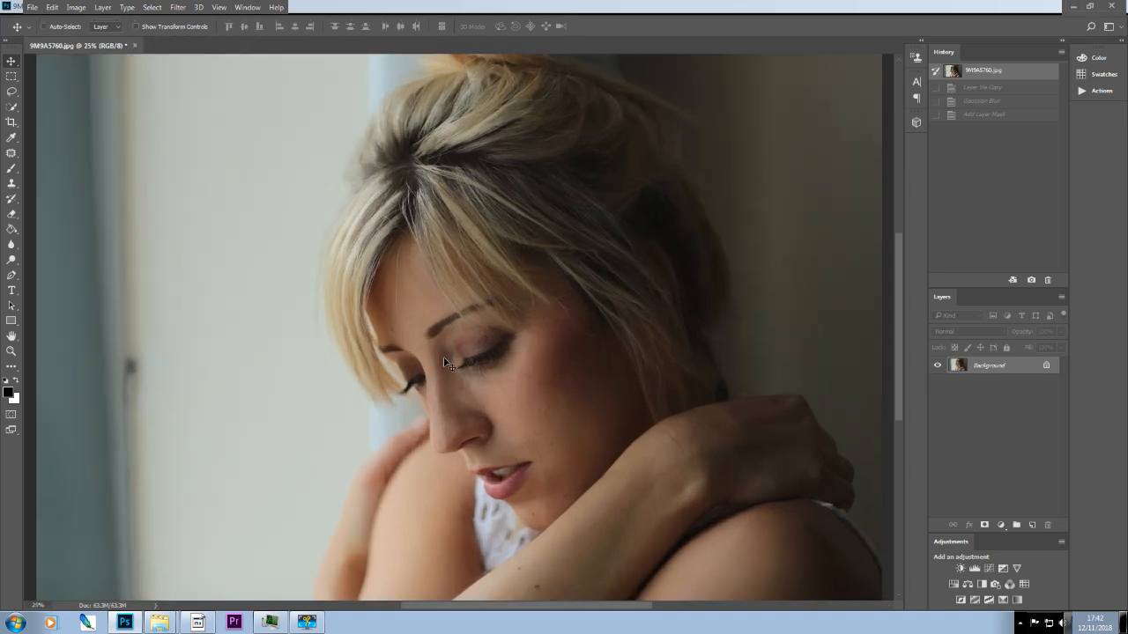
pyautogui.scroll(-1, 445, 362)
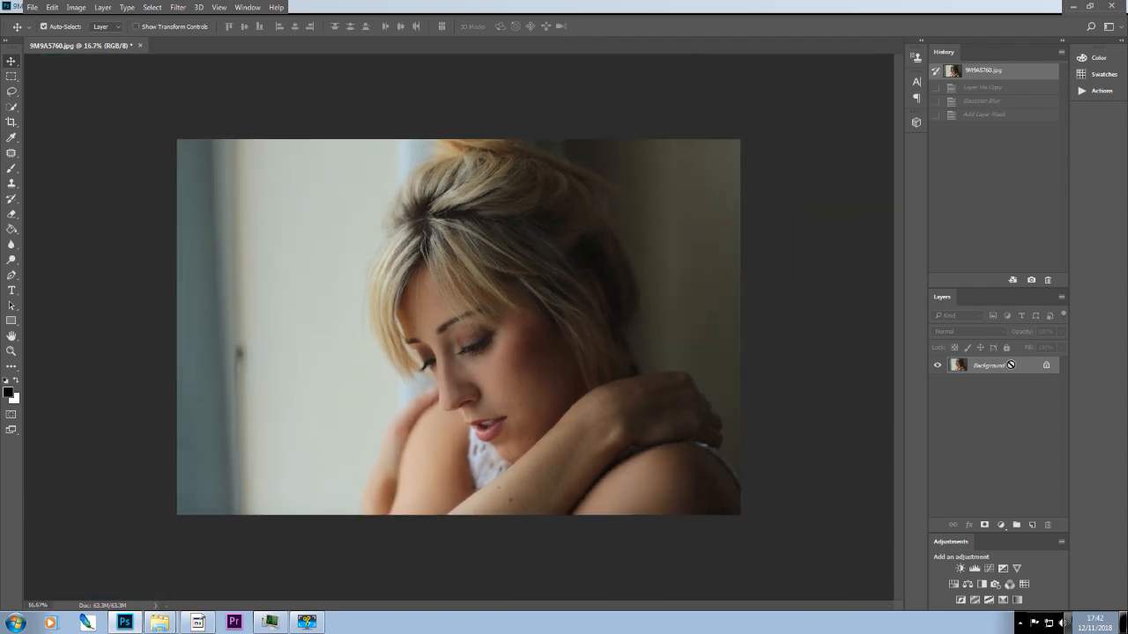
pyautogui.hotkey('ctrl', 'j')
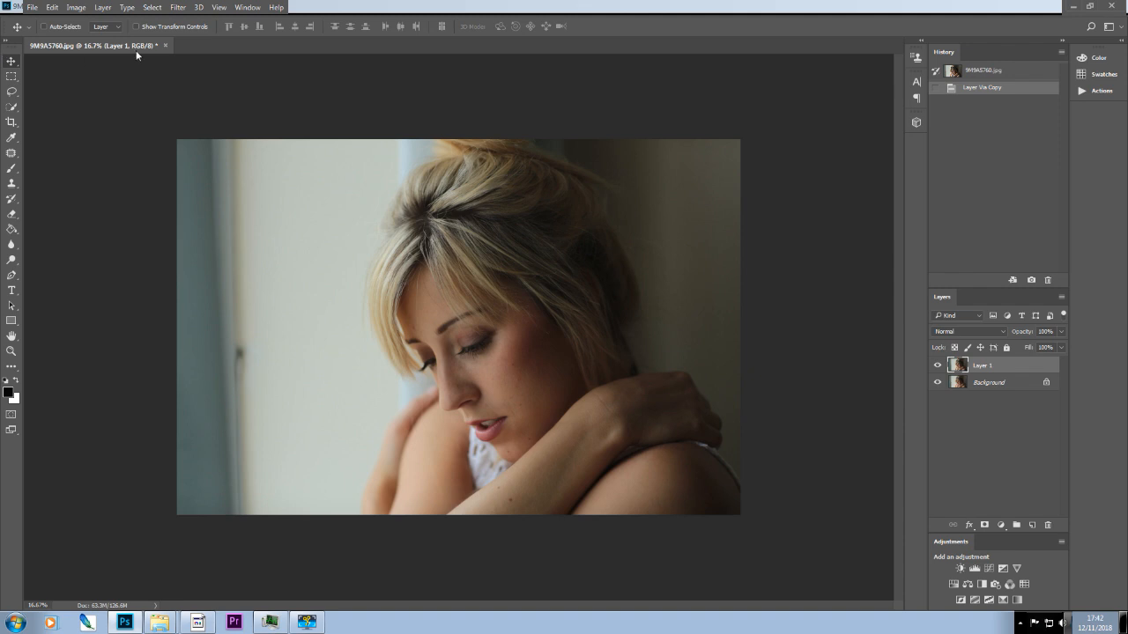
pyautogui.click(179, 8)
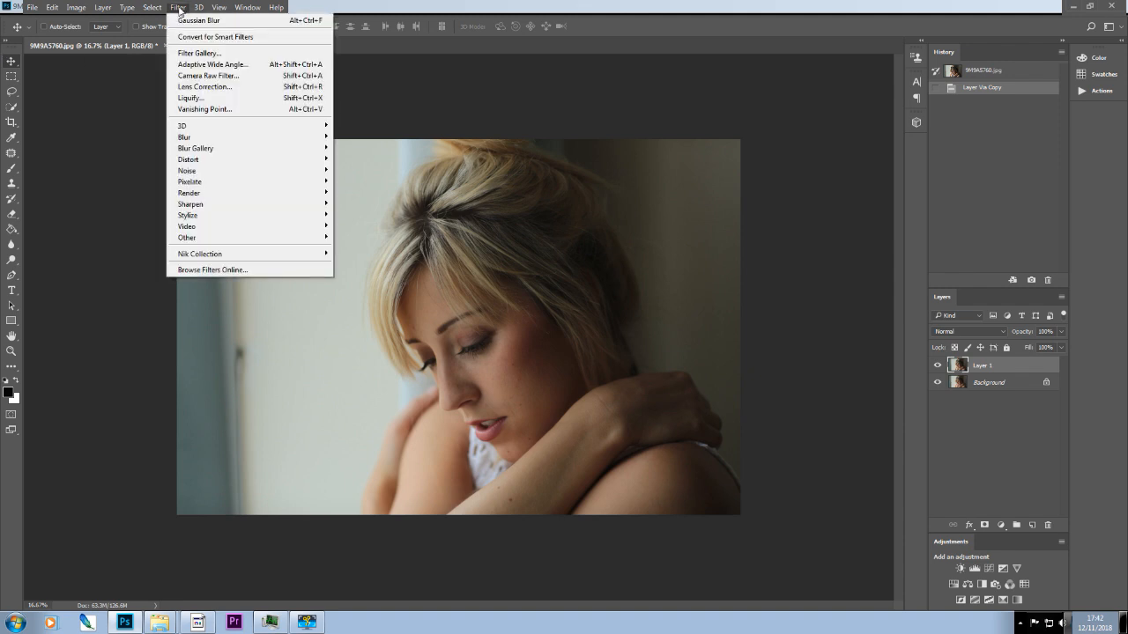
pyautogui.moveTo(220, 138)
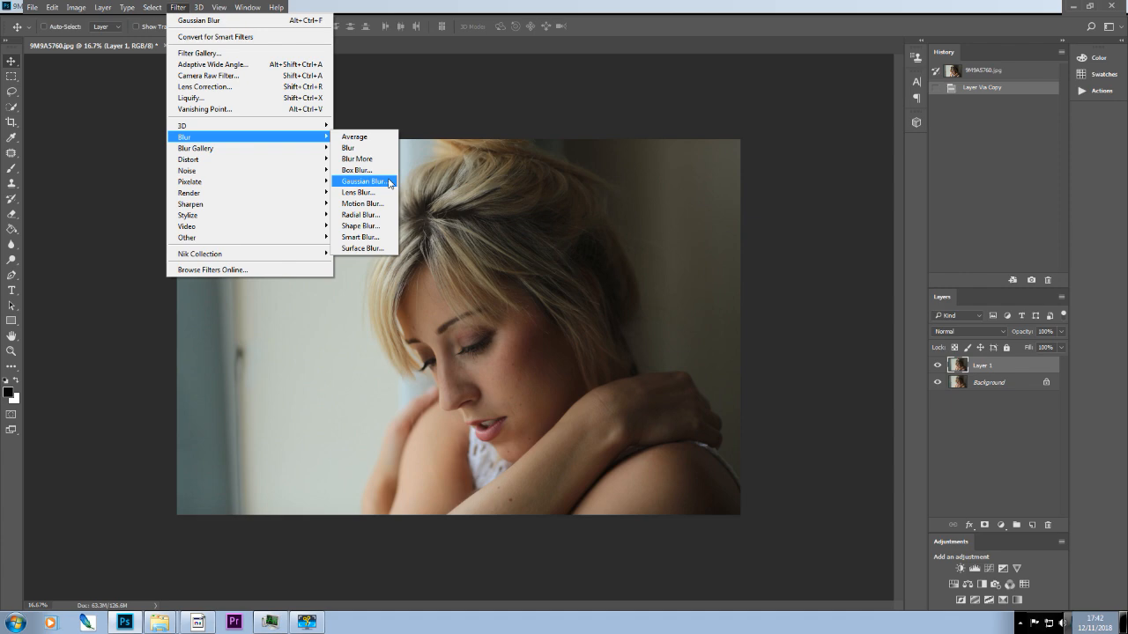
pyautogui.click(363, 181)
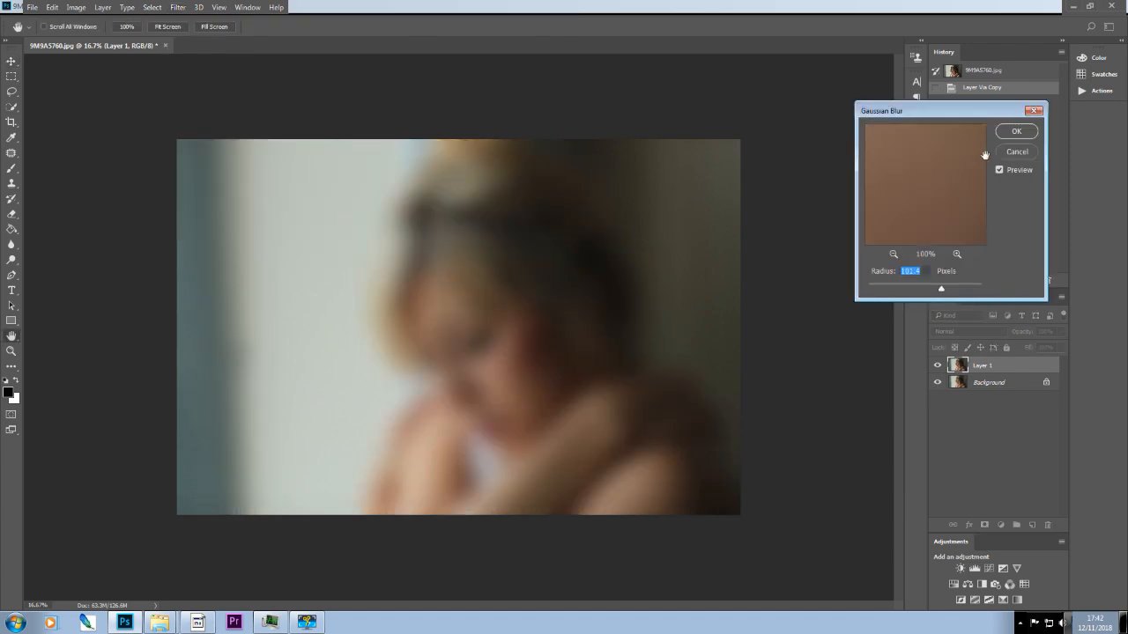
pyautogui.click(1015, 134)
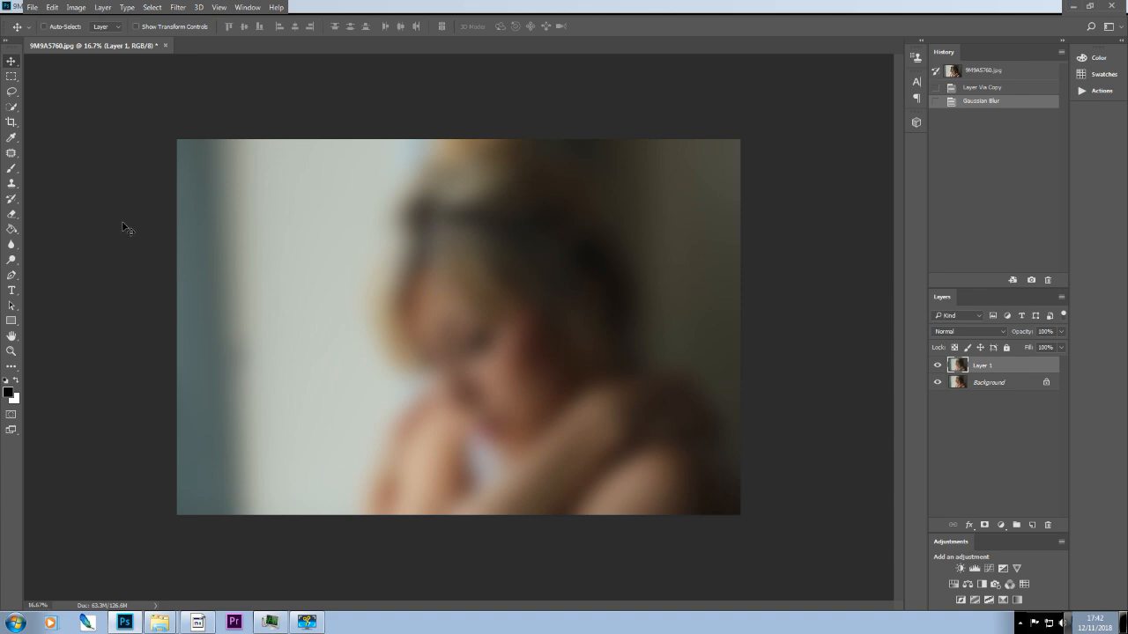
# Add a Reveal All layer mask to the blurred layer, comparing history states before reverting to the Gaussian Blur state.
pyautogui.click(104, 8)
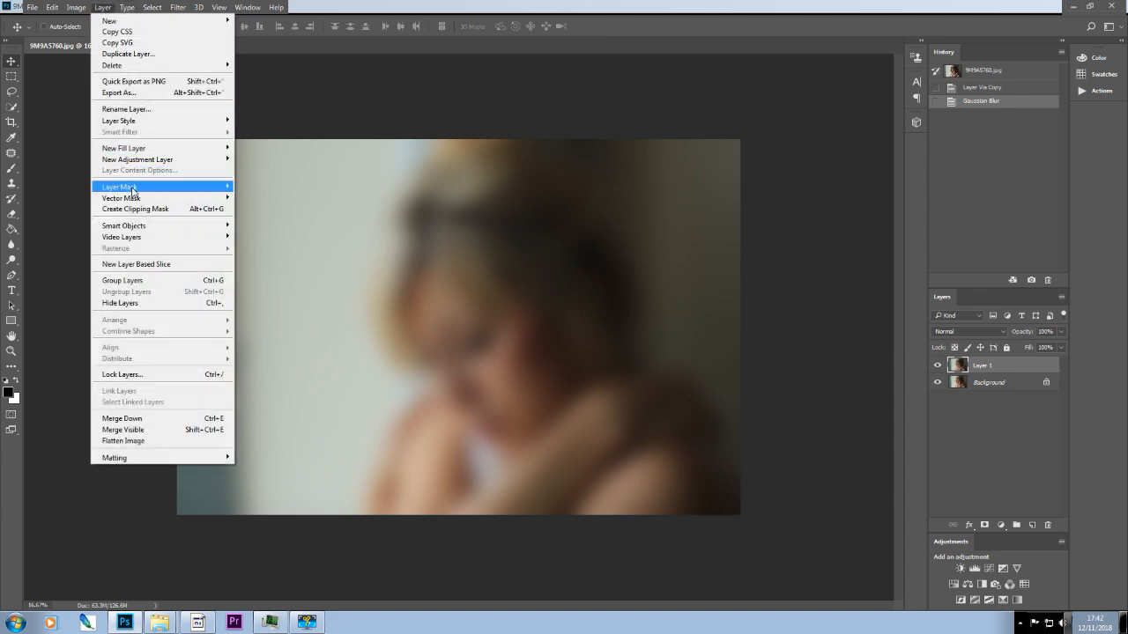
pyautogui.moveTo(133, 189)
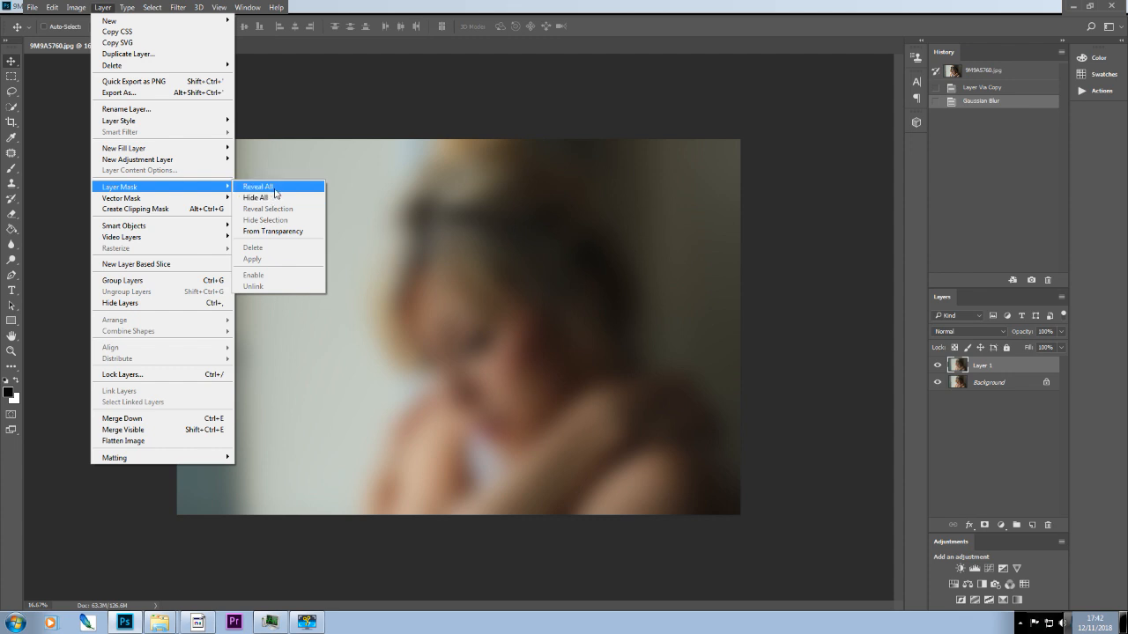
pyautogui.click(262, 190)
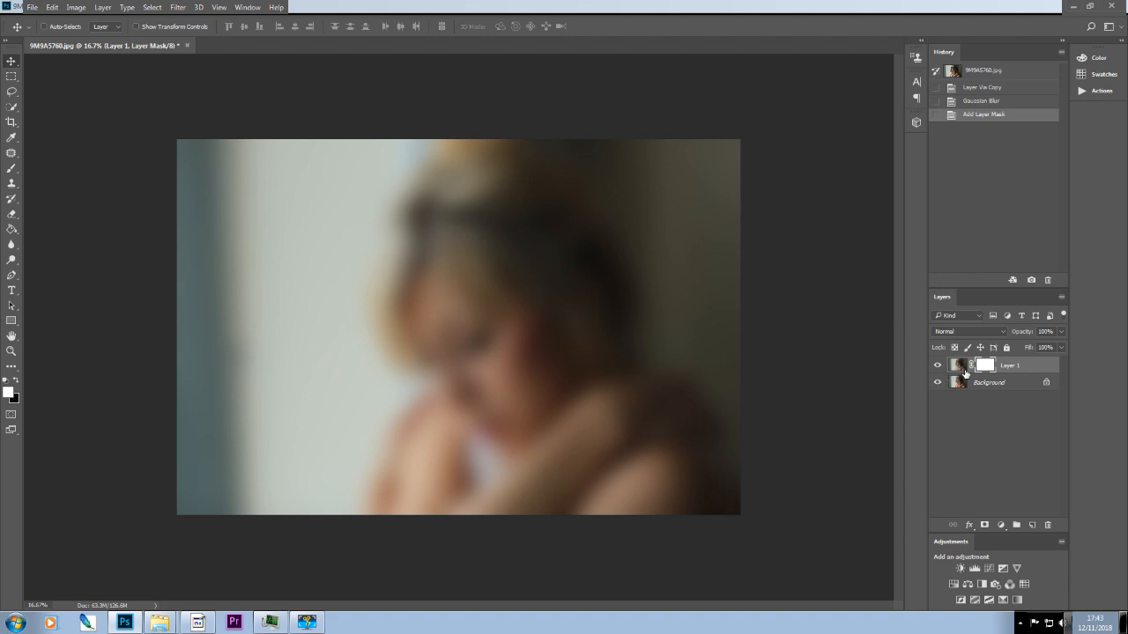
pyautogui.click(982, 103)
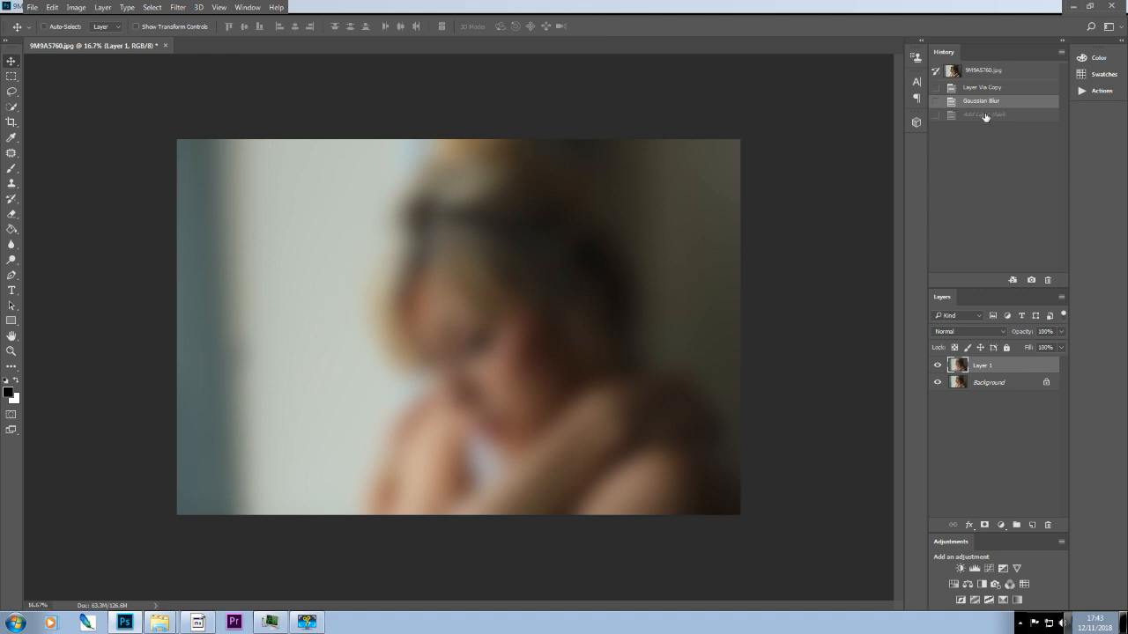
pyautogui.click(985, 114)
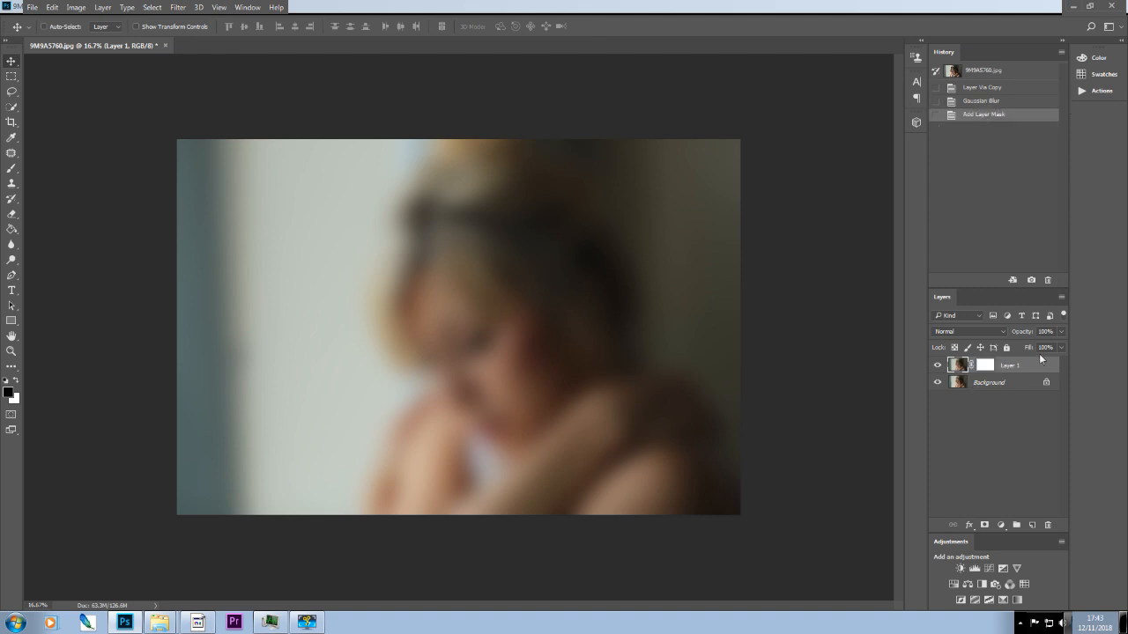
pyautogui.click(975, 103)
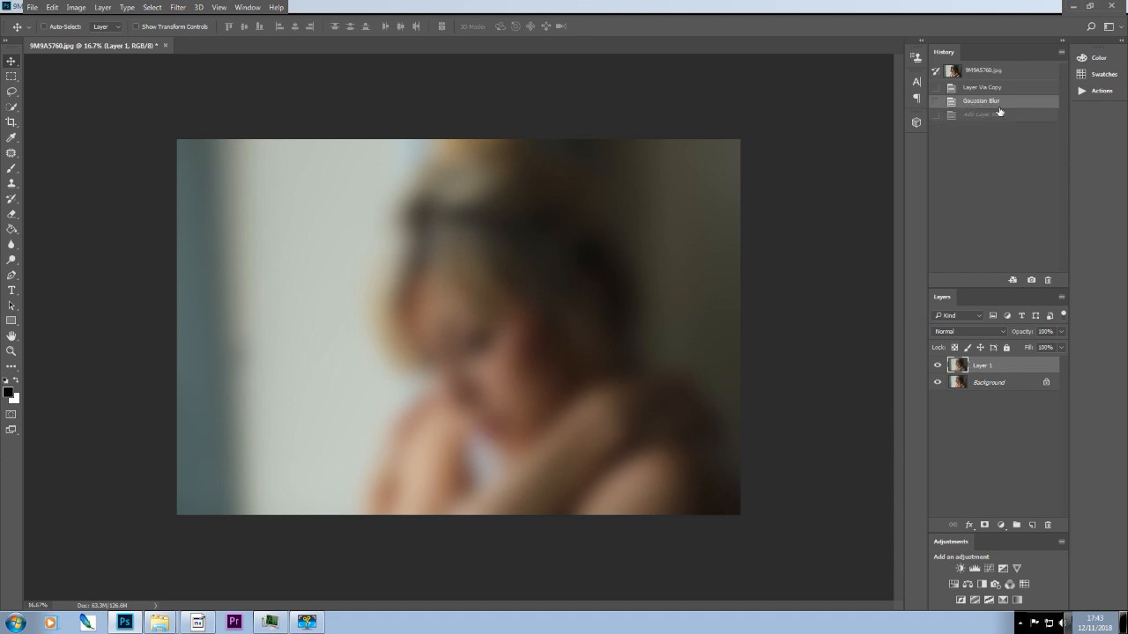
# Add a Hide All layer mask to the blurred layer and revert to the Gaussian Blur state.
pyautogui.click(106, 10)
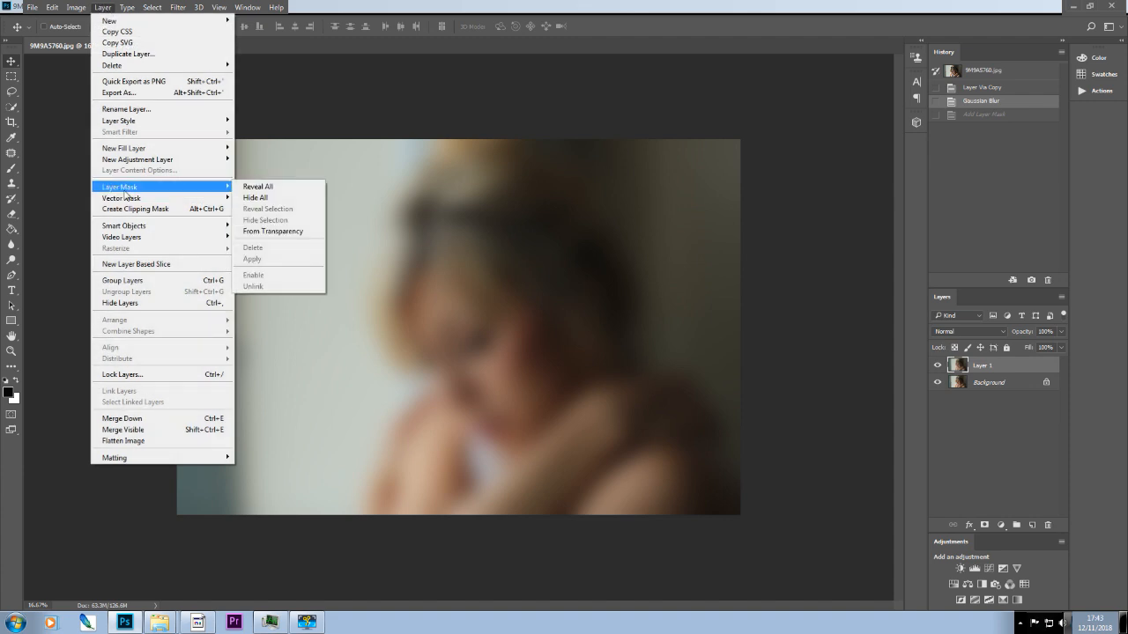
pyautogui.click(270, 200)
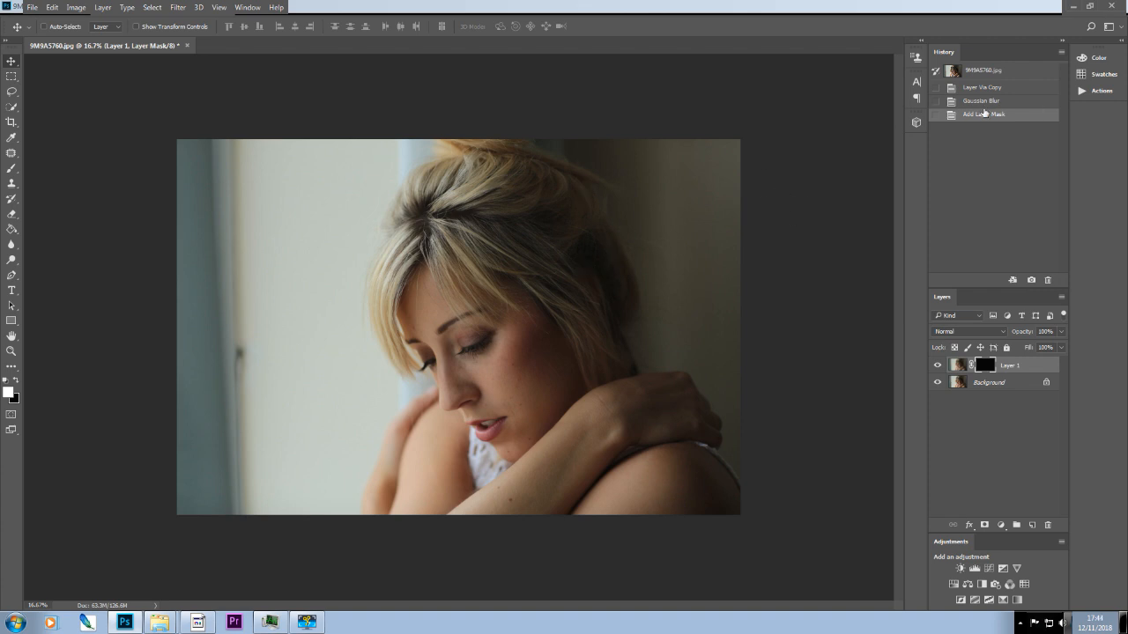
pyautogui.click(976, 102)
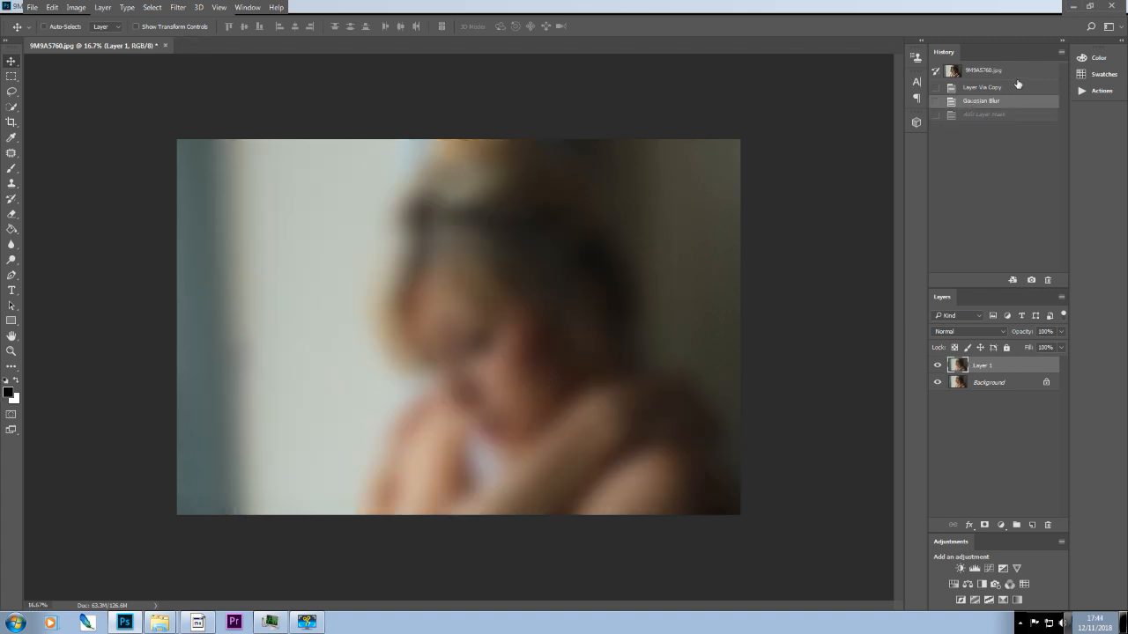
pyautogui.click(107, 13)
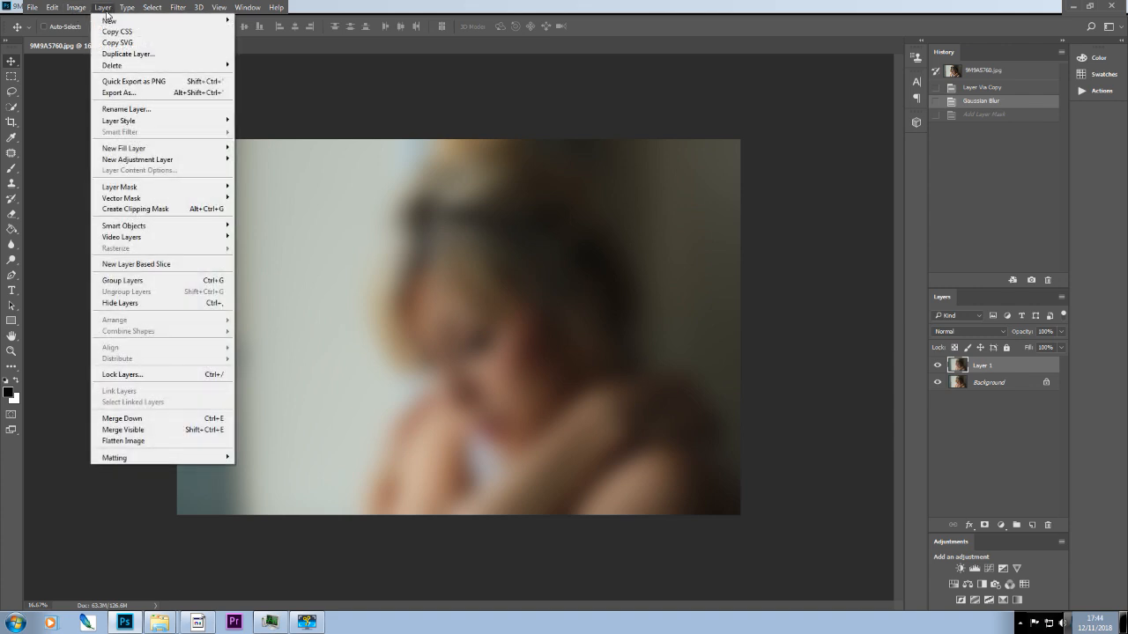
pyautogui.click(636, 25)
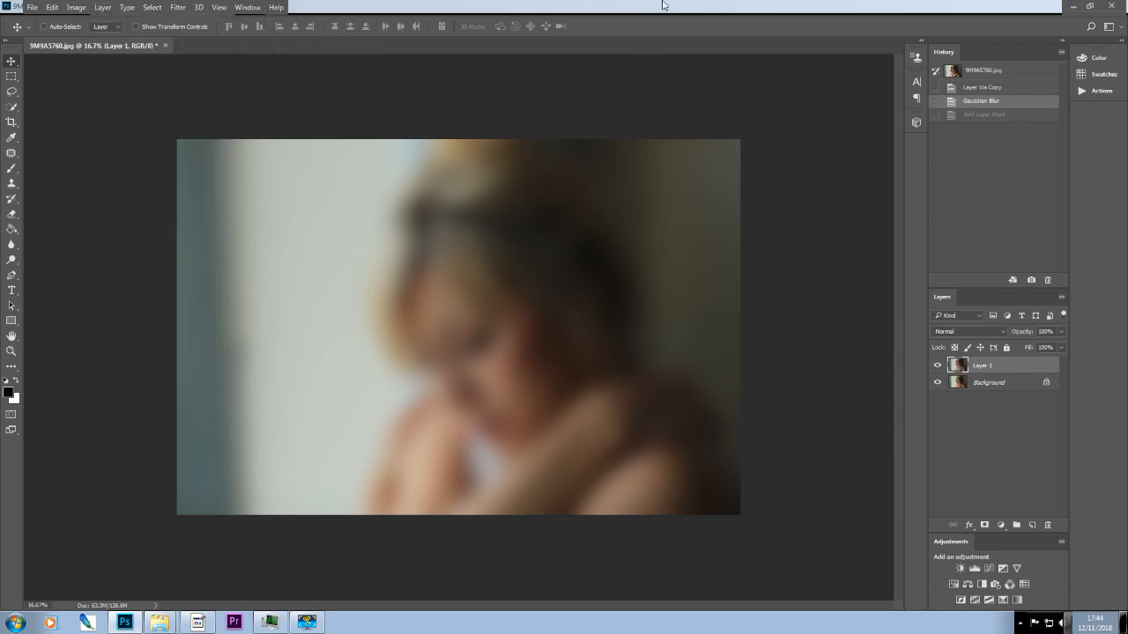
# Try a white and a black layer mask on the blurred layer, reverting to the Gaussian Blur state after each.
pyautogui.click(984, 526)
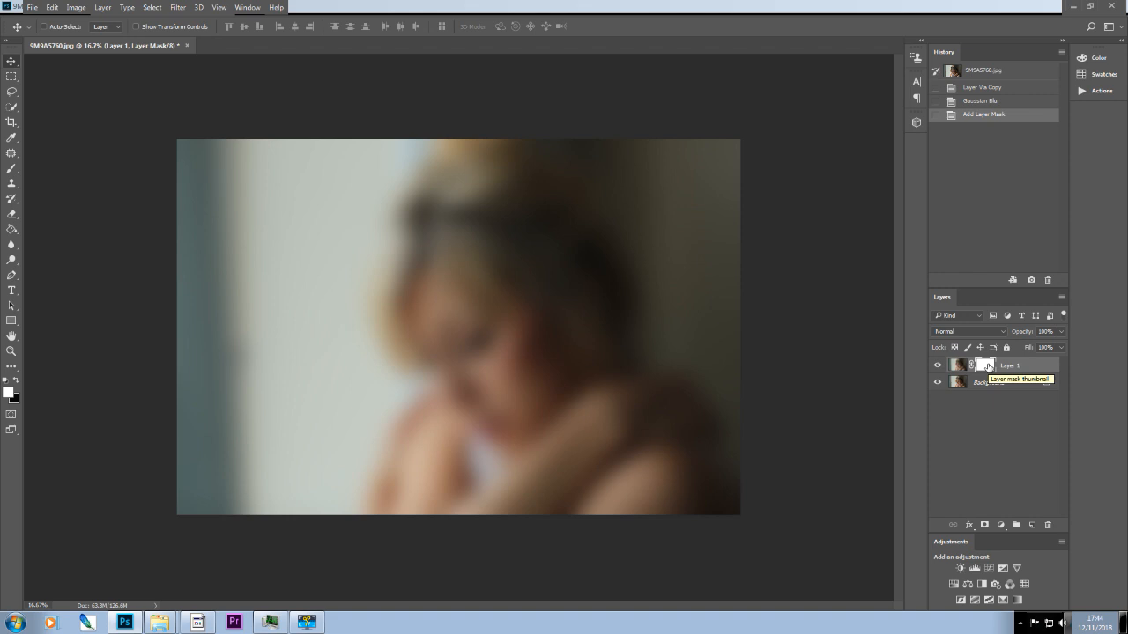
pyautogui.click(980, 102)
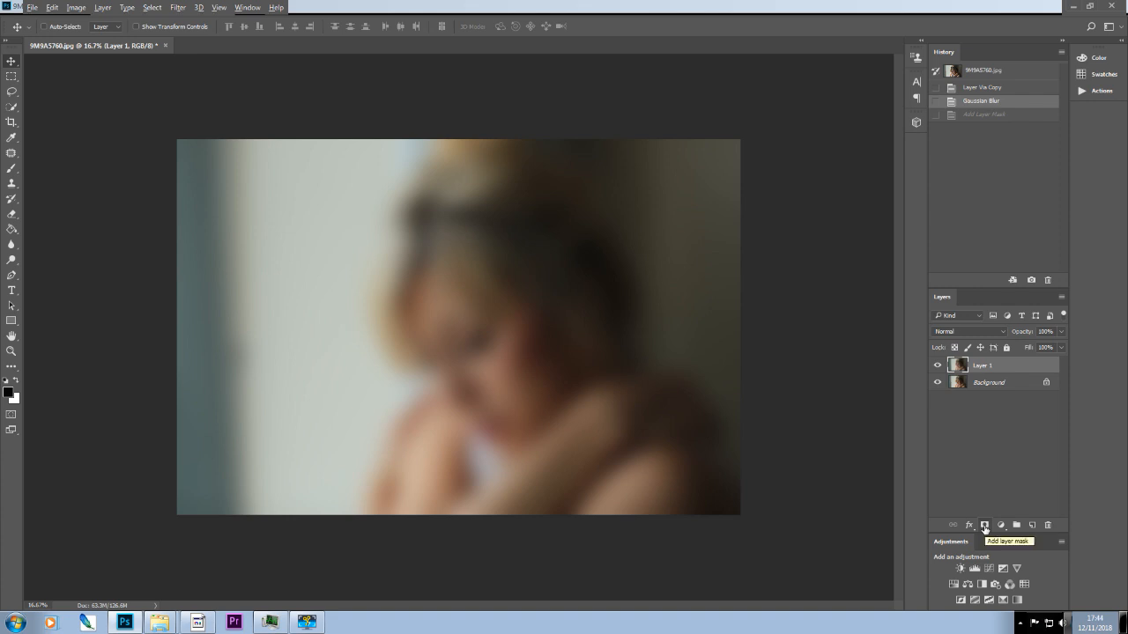
pyautogui.keyDown('alt'); pyautogui.click(984, 526); pyautogui.keyUp('alt')
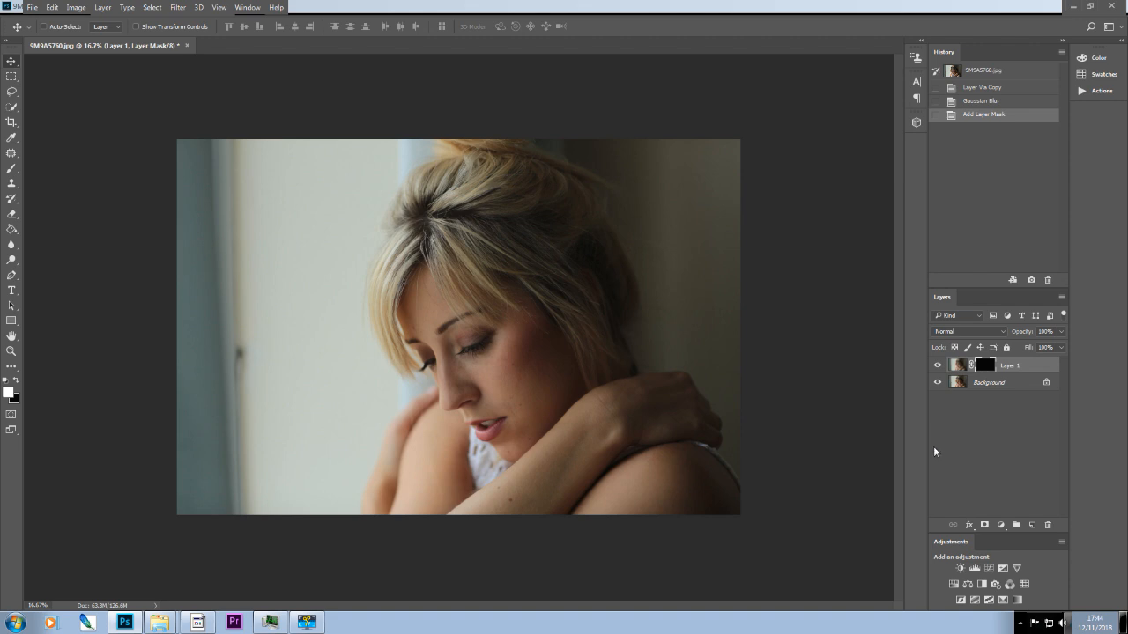
pyautogui.click(973, 107)
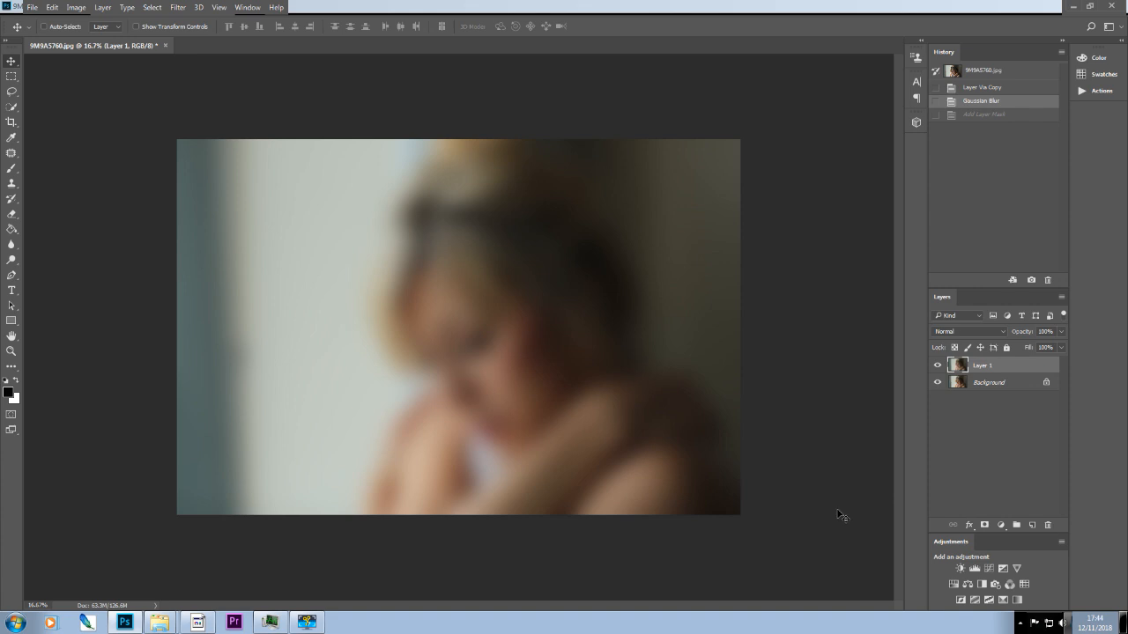
# Add a white layer mask to the blurred layer and brush across the woman's head with an enlarged brush.
pyautogui.click(985, 526)
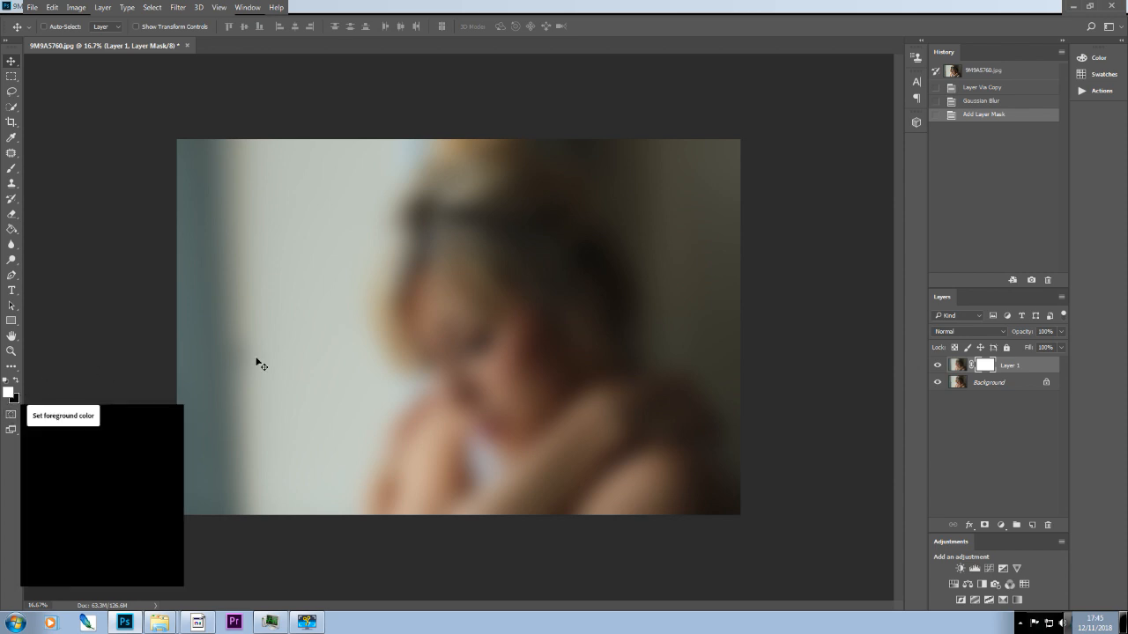
pyautogui.press('b')
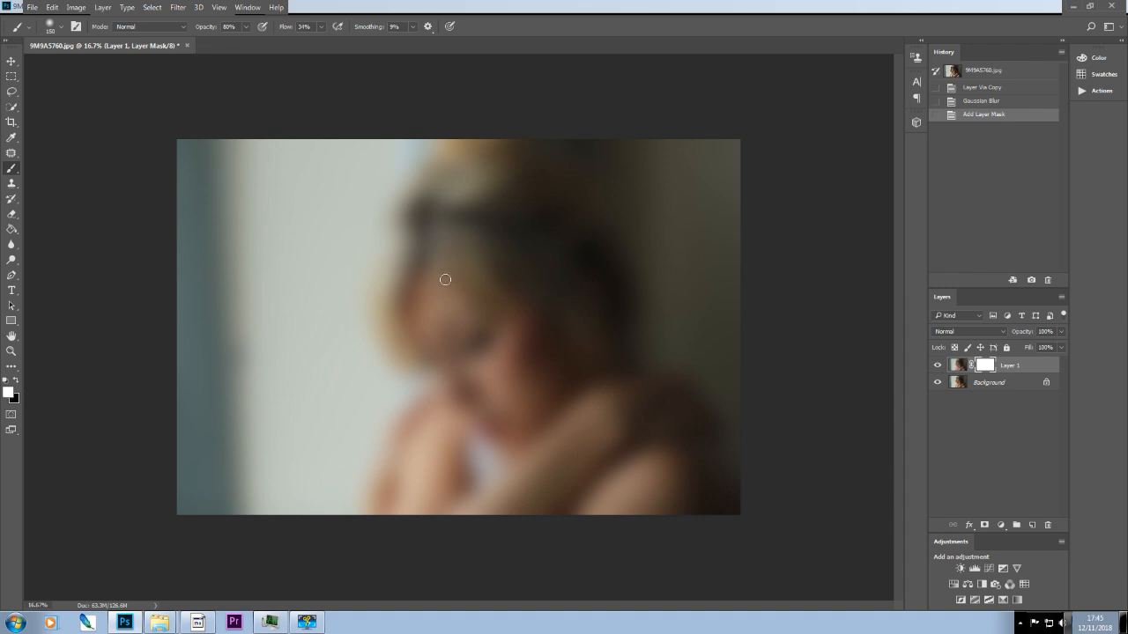
pyautogui.press(']')
pyautogui.press(']')
pyautogui.press(']')
pyautogui.press(']')
pyautogui.press(']')
pyautogui.press(']')
pyautogui.press(']')
pyautogui.moveTo(380, 225)
pyautogui.mouseDown()
pyautogui.moveTo(521, 227)
pyautogui.moveTo(448, 408)
pyautogui.moveTo(592, 429)
pyautogui.moveTo(565, 348)
pyautogui.mouseUp()
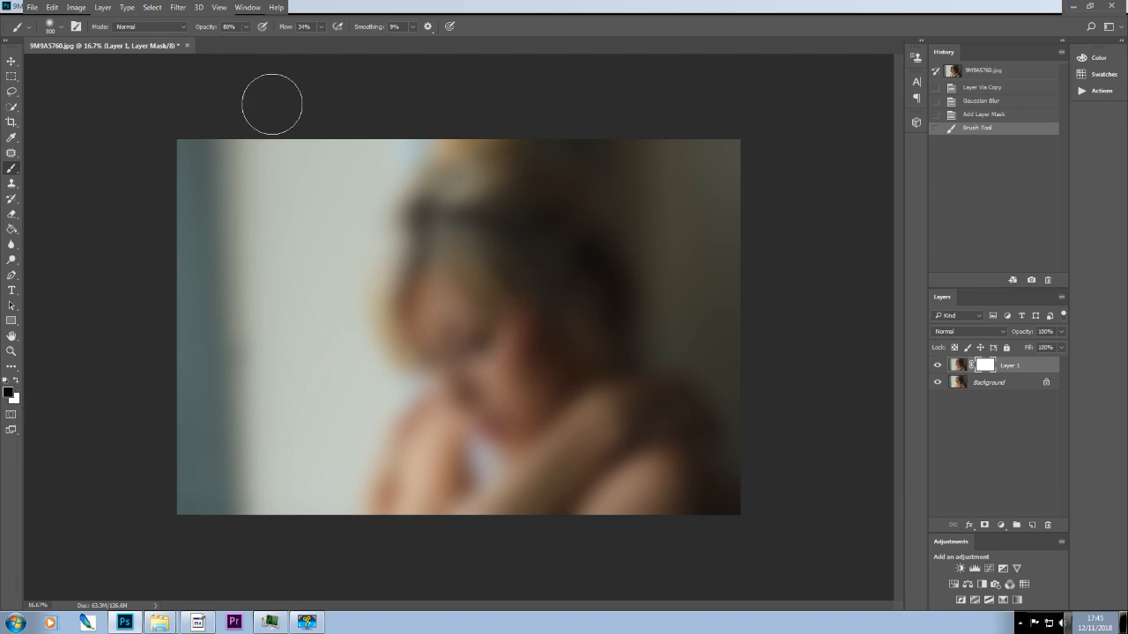
# Set the brush opacity to 78% and the flow to 22%.
pyautogui.click(247, 29)
pyautogui.moveTo(239, 42); pyautogui.dragTo(238, 41)
pyautogui.click(320, 29)
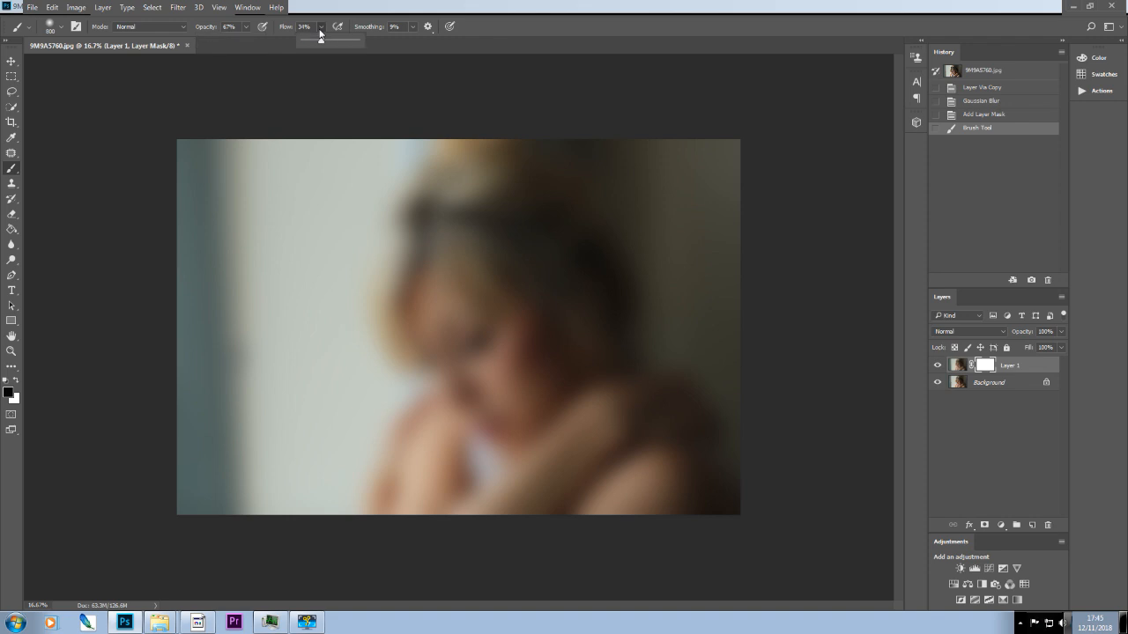
pyautogui.click(248, 30)
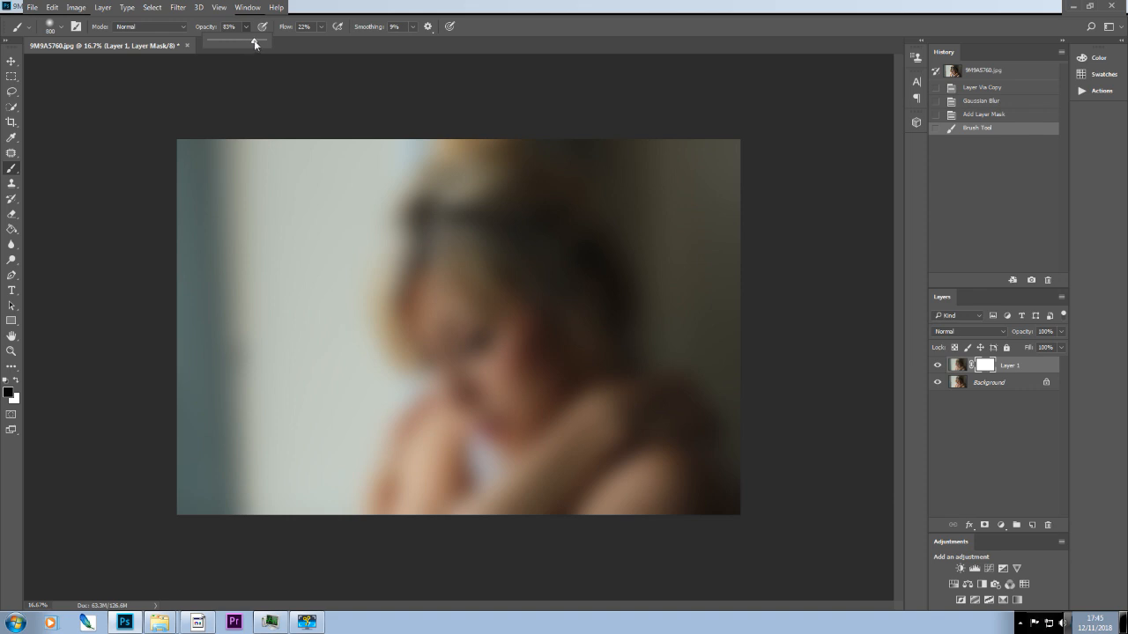
pyautogui.moveTo(254, 41); pyautogui.dragTo(252, 41)
# Paint black on the layer mask over the woman's hair, face, arms and shoulder.
pyautogui.moveTo(499, 253)
pyautogui.mouseDown()
pyautogui.moveTo(489, 393)
pyautogui.moveTo(461, 284)
pyautogui.moveTo(440, 309)
pyautogui.moveTo(434, 326)
pyautogui.moveTo(511, 336)
pyautogui.moveTo(527, 385)
pyautogui.moveTo(544, 310)
pyautogui.moveTo(467, 216)
pyautogui.moveTo(473, 194)
pyautogui.moveTo(569, 210)
pyautogui.moveTo(492, 367)
pyautogui.moveTo(463, 352)
pyautogui.moveTo(485, 445)
pyautogui.moveTo(533, 325)
pyautogui.moveTo(532, 373)
pyautogui.moveTo(582, 374)
pyautogui.moveTo(484, 441)
pyautogui.moveTo(469, 379)
pyautogui.moveTo(412, 335)
pyautogui.moveTo(455, 216)
pyautogui.moveTo(442, 180)
pyautogui.moveTo(491, 158)
pyautogui.moveTo(534, 203)
pyautogui.moveTo(601, 161)
pyautogui.moveTo(537, 439)
pyautogui.moveTo(460, 427)
pyautogui.moveTo(419, 446)
pyautogui.moveTo(387, 549)
pyautogui.moveTo(453, 435)
pyautogui.moveTo(452, 445)
pyautogui.moveTo(562, 485)
pyautogui.moveTo(647, 443)
pyautogui.moveTo(653, 423)
pyautogui.moveTo(582, 402)
pyautogui.moveTo(557, 410)
pyautogui.moveTo(541, 435)
pyautogui.moveTo(634, 402)
pyautogui.moveTo(679, 467)
pyautogui.moveTo(616, 504)
pyautogui.moveTo(679, 444)
pyautogui.moveTo(692, 410)
pyautogui.moveTo(676, 413)
pyautogui.moveTo(745, 460)
pyautogui.moveTo(696, 475)
pyautogui.moveTo(701, 500)
pyautogui.moveTo(692, 433)
pyautogui.moveTo(617, 414)
pyautogui.moveTo(646, 408)
pyautogui.moveTo(536, 463)
pyautogui.moveTo(470, 466)
pyautogui.mouseUp()
pyautogui.moveTo(447, 429); pyautogui.dragTo(415, 467)
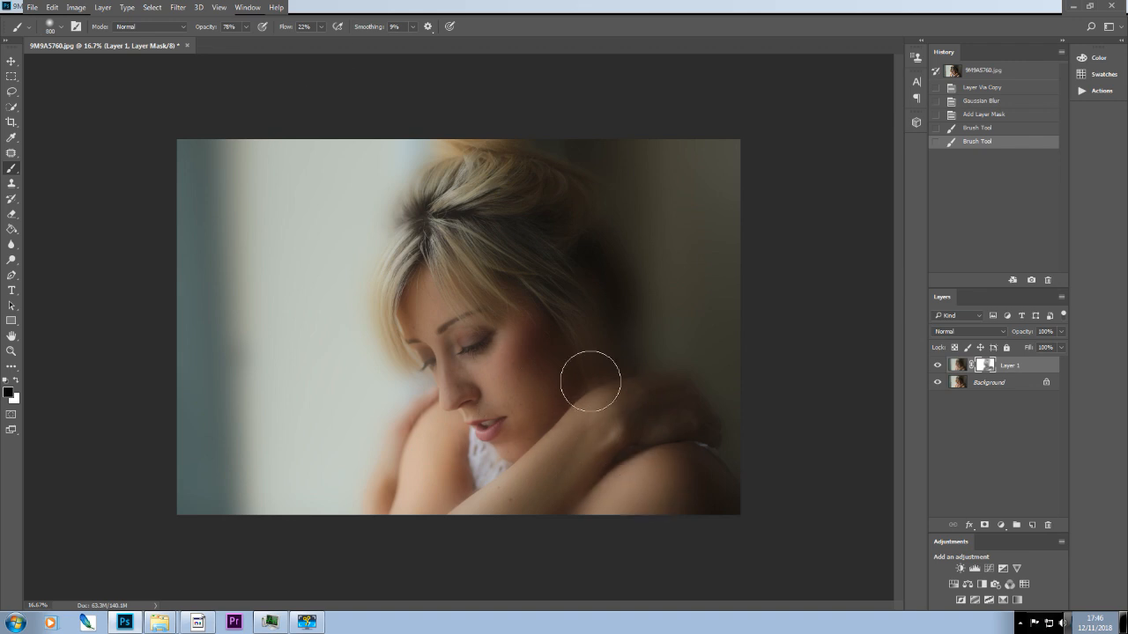
pyautogui.click(662, 471)
# Set the brush opacity to 100% and paint more black on the mask over the woman's face, hair, arms and shoulders.
pyautogui.click(246, 28)
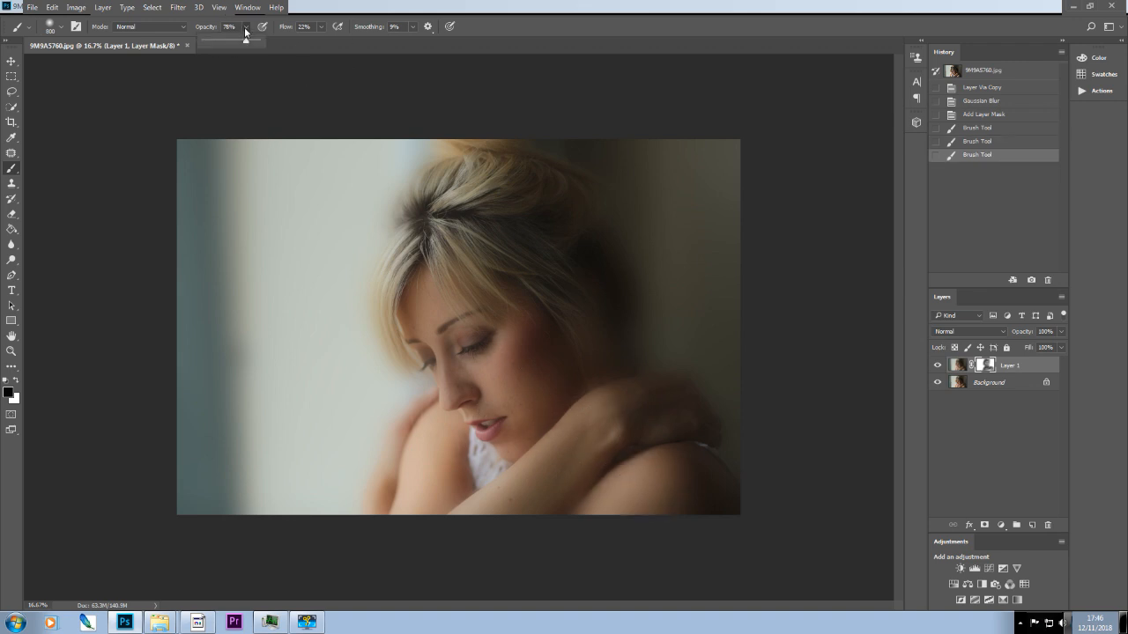
pyautogui.moveTo(246, 44); pyautogui.dragTo(264, 42)
pyautogui.click(467, 326)
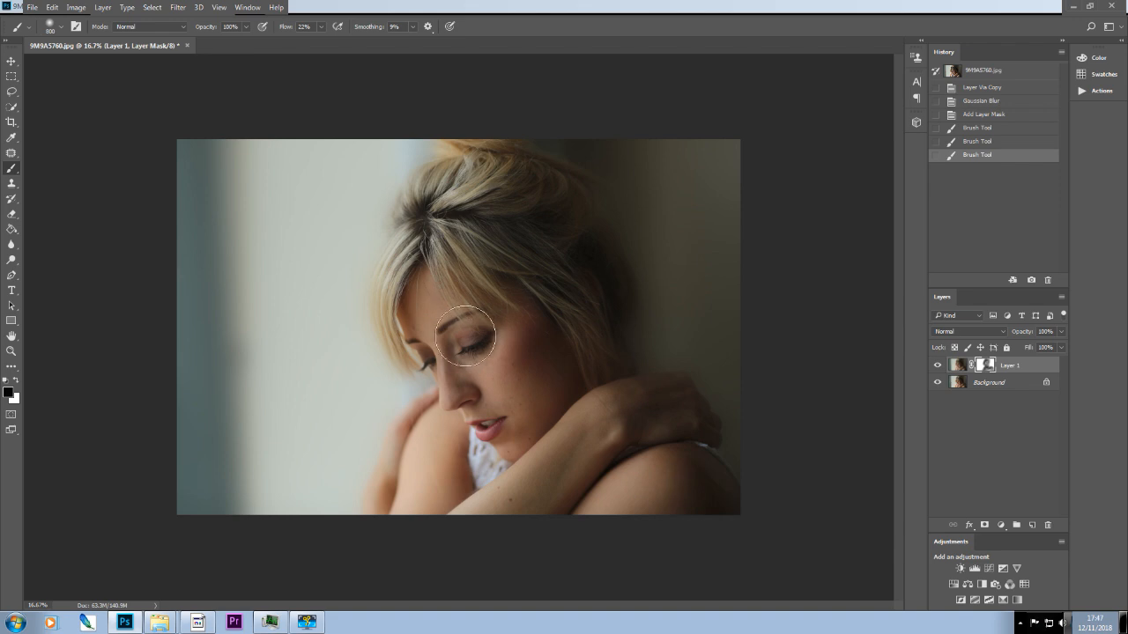
pyautogui.moveTo(537, 323)
pyautogui.mouseDown()
pyautogui.moveTo(519, 358)
pyautogui.moveTo(528, 378)
pyautogui.mouseUp()
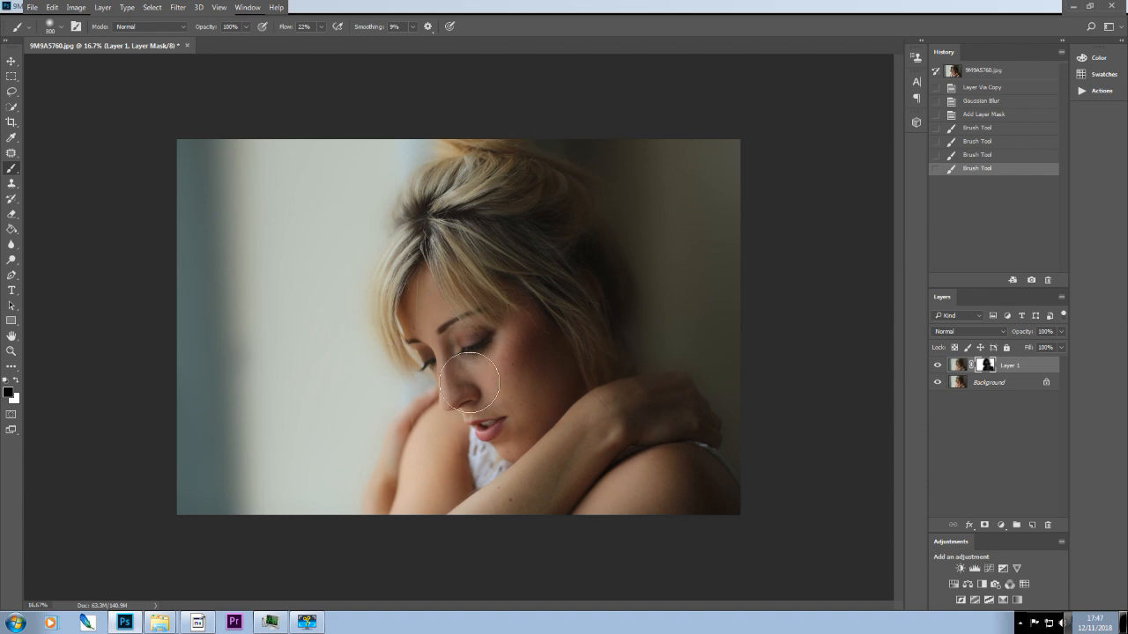
pyautogui.moveTo(399, 487)
pyautogui.mouseDown()
pyautogui.moveTo(631, 471)
pyautogui.moveTo(696, 482)
pyautogui.moveTo(371, 551)
pyautogui.mouseUp()
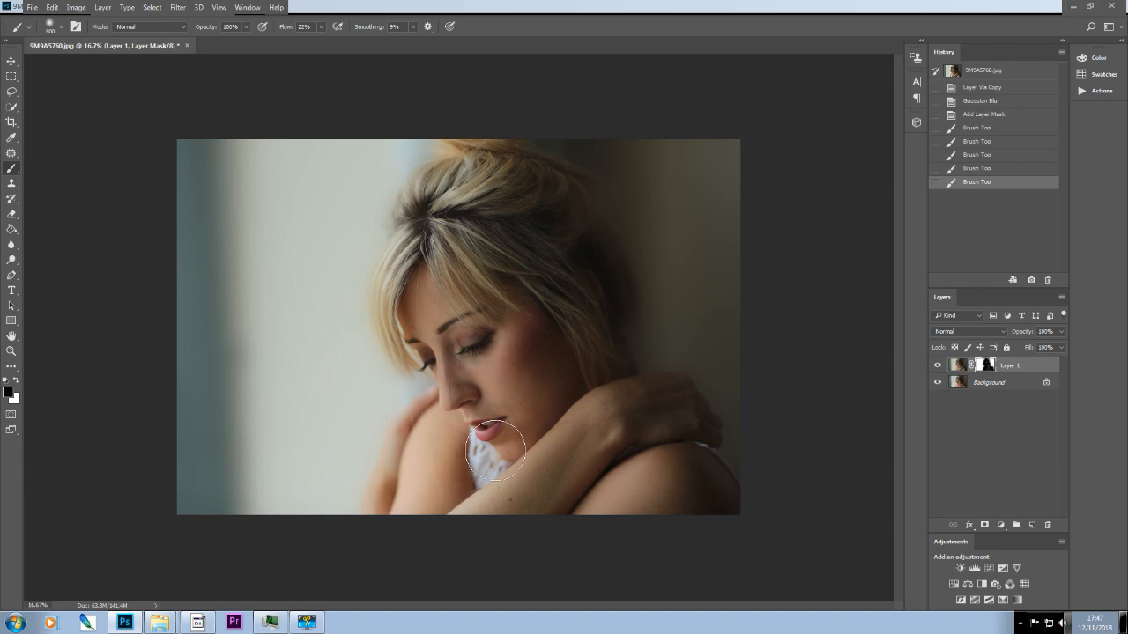
pyautogui.moveTo(724, 510); pyautogui.dragTo(519, 501)
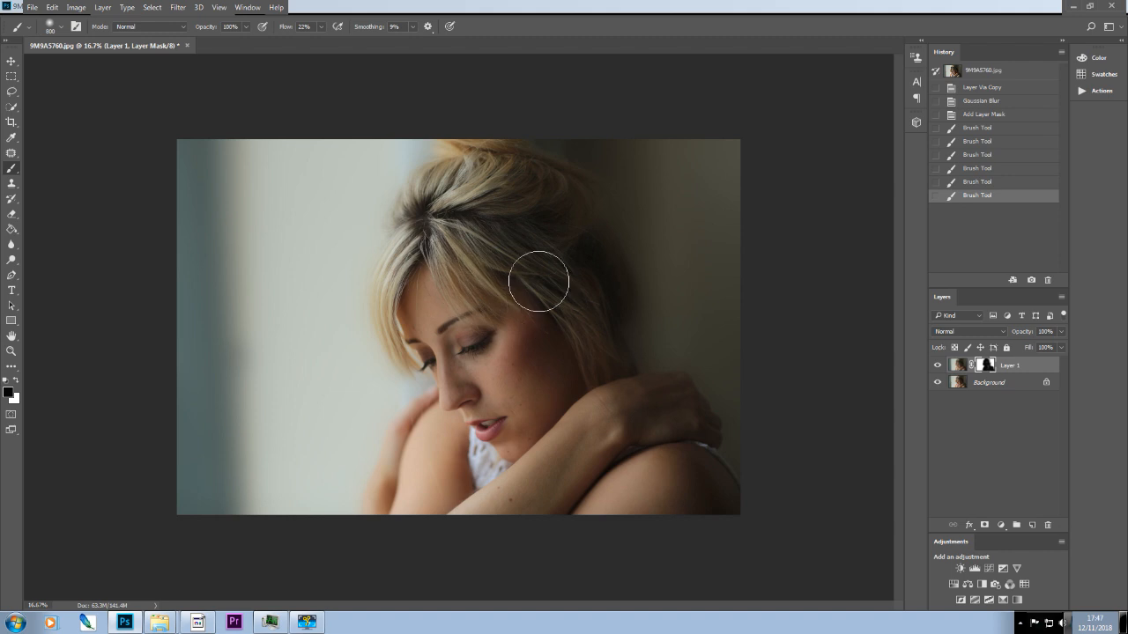
pyautogui.moveTo(495, 373)
pyautogui.mouseDown()
pyautogui.moveTo(555, 370)
pyautogui.moveTo(530, 475)
pyautogui.mouseUp()
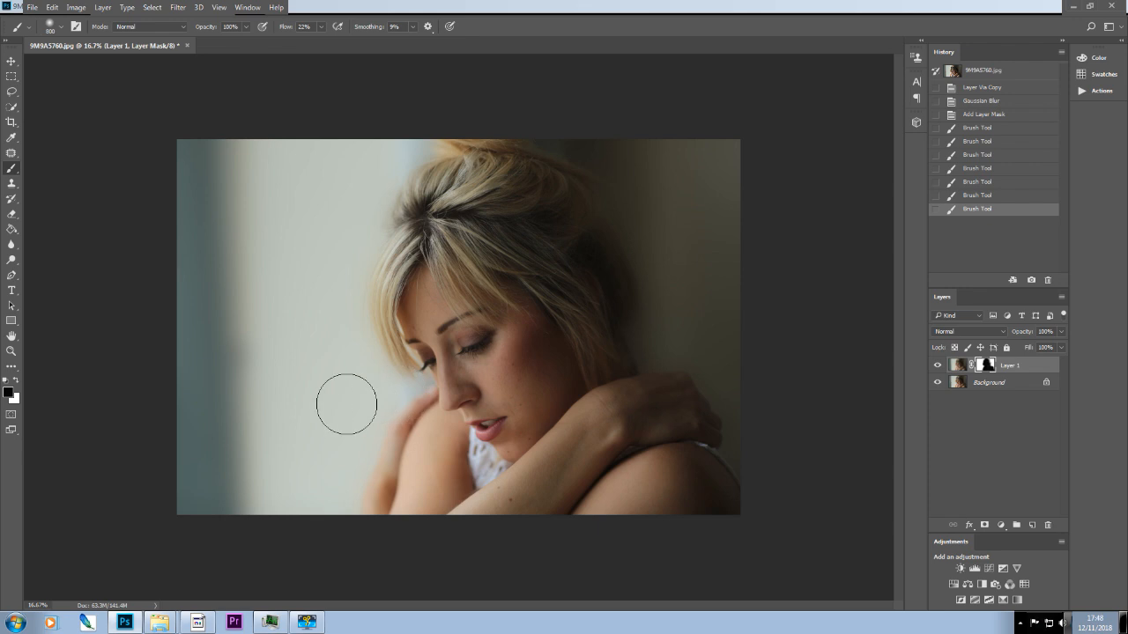
# Revert to the Gaussian Blur history state to remove the painted mask.
pyautogui.click(993, 105)
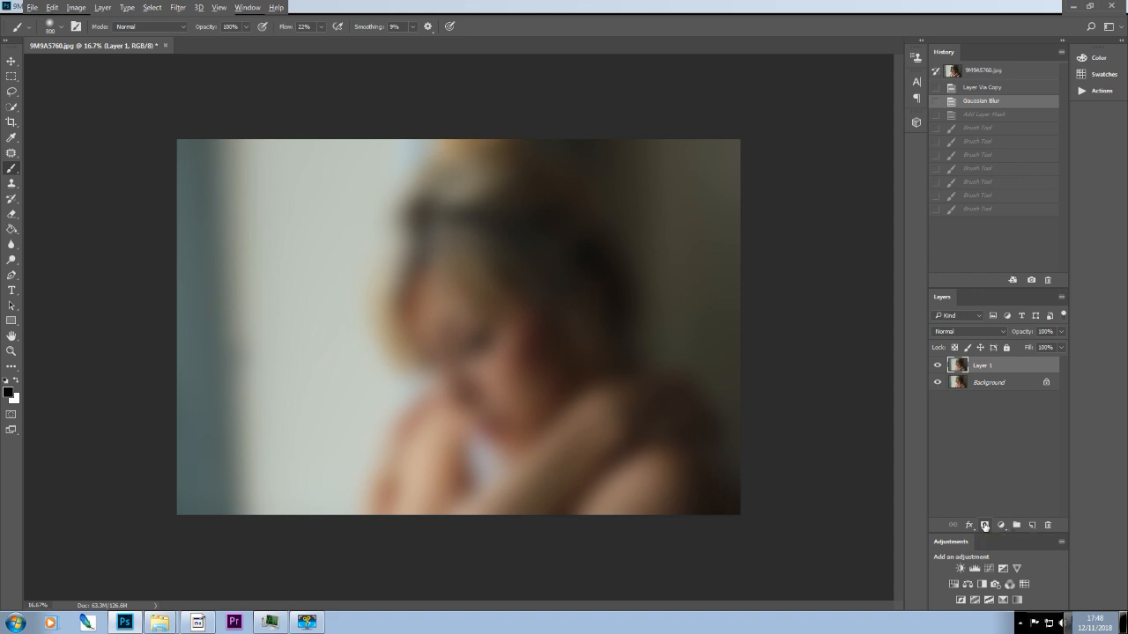
# Add a black layer mask to the blurred Layer 1 and make the mask active.
pyautogui.keyDown('alt'); pyautogui.click(984, 525); pyautogui.keyUp('alt')
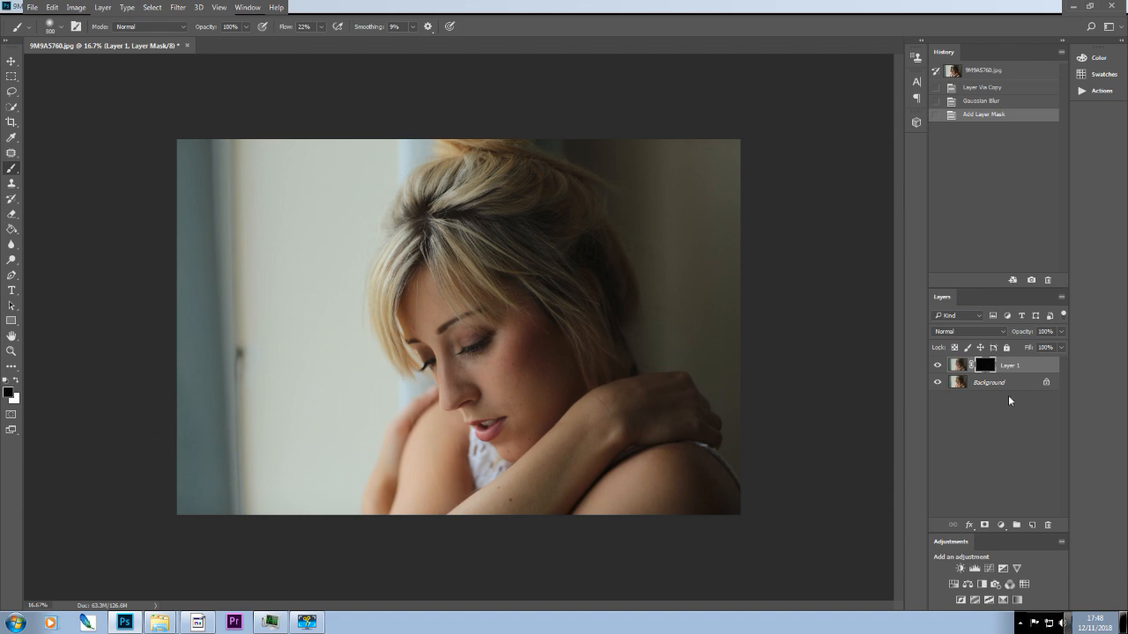
pyautogui.click(958, 371)
pyautogui.click(990, 366)
pyautogui.click(958, 366)
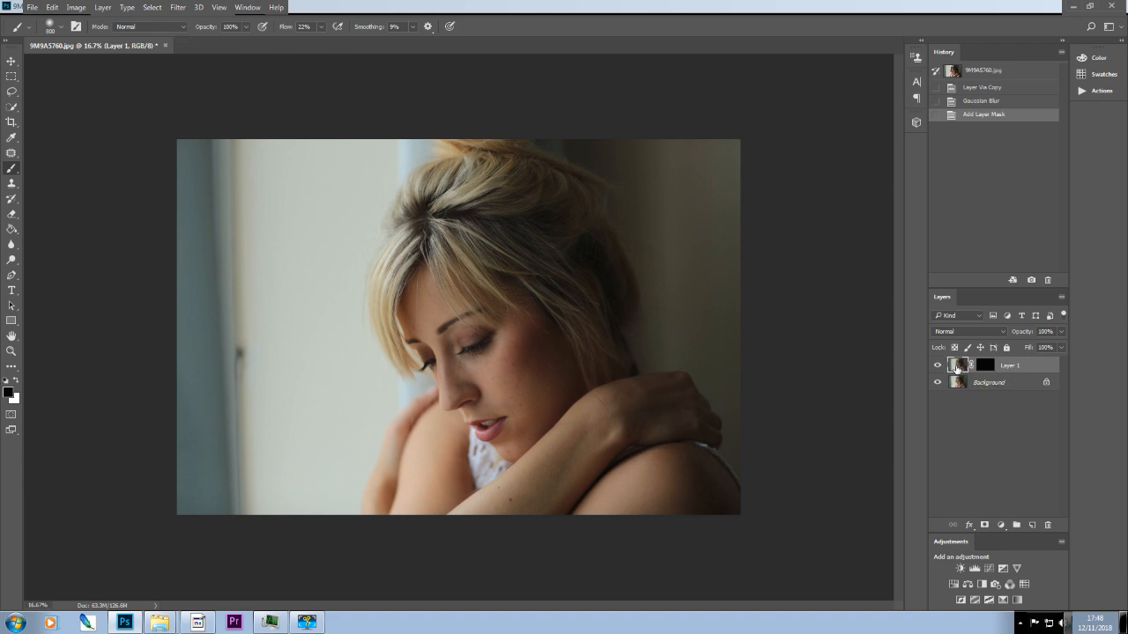
pyautogui.click(985, 365)
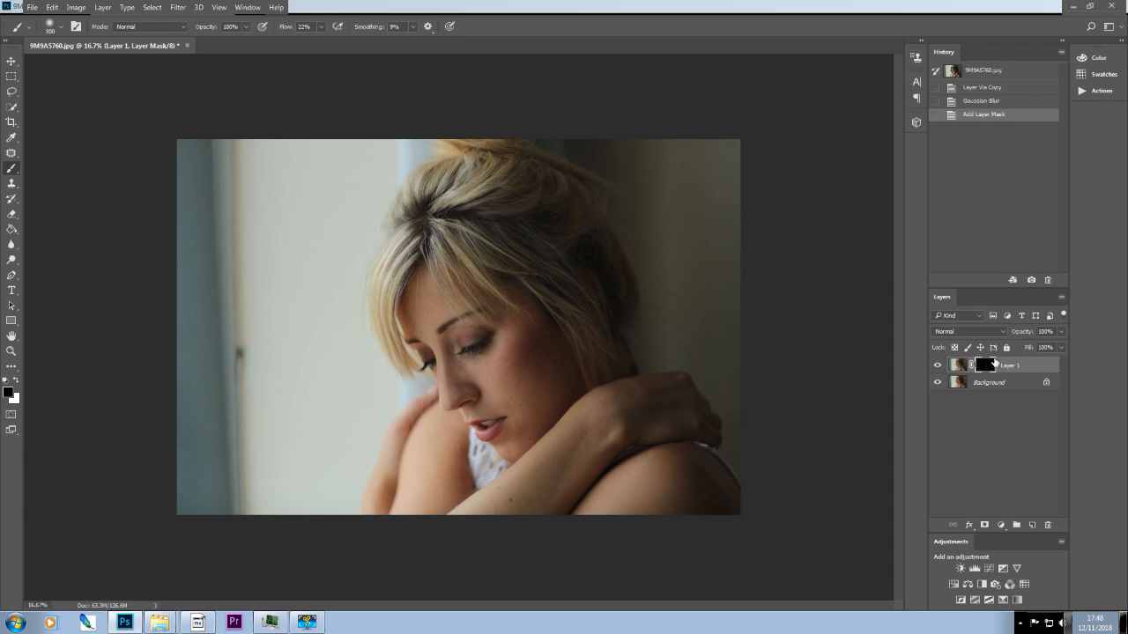
# Paint white on Layer 1's black mask over the background around the woman, using a 1000-pixel brush.
pyautogui.click(17, 382)
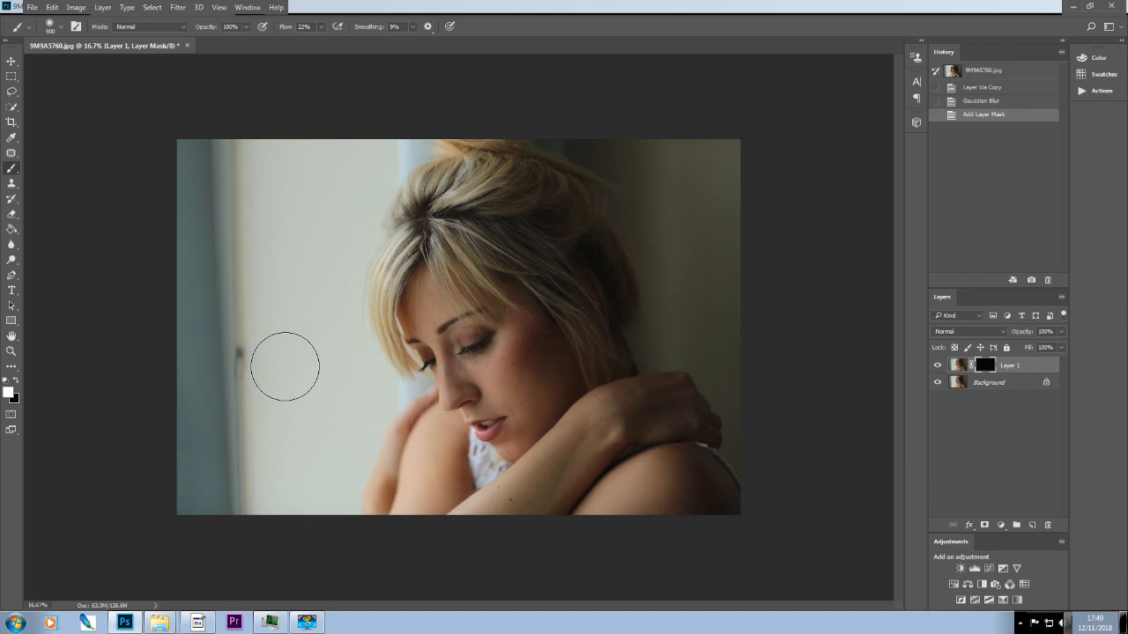
pyautogui.press(']')
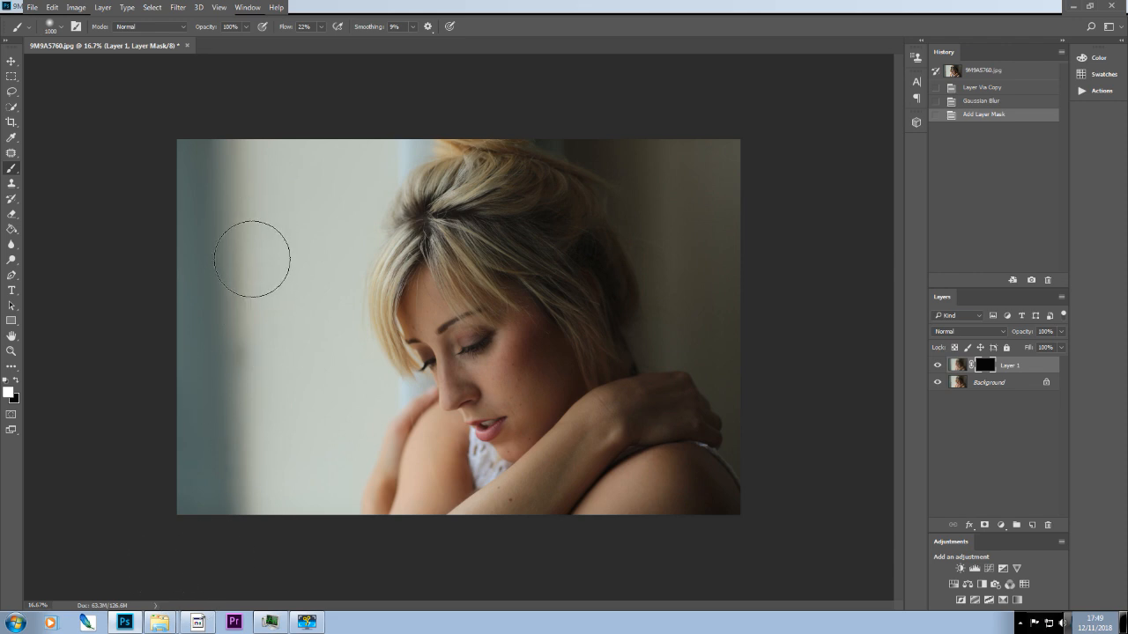
pyautogui.moveTo(343, 151); pyautogui.dragTo(732, 141)
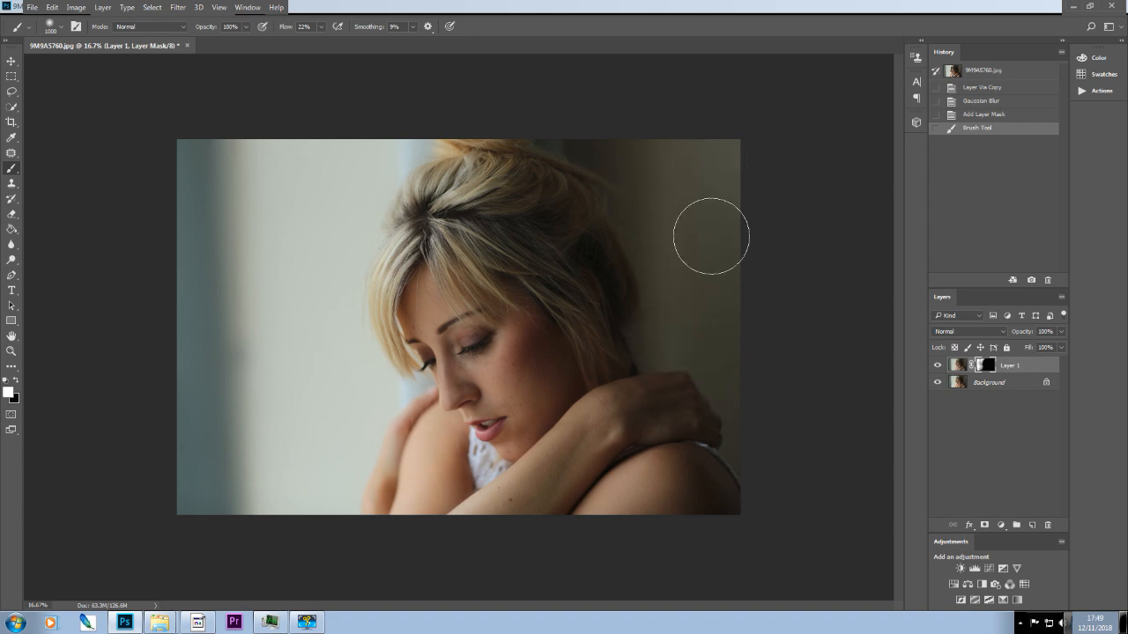
pyautogui.moveTo(698, 242); pyautogui.dragTo(697, 256)
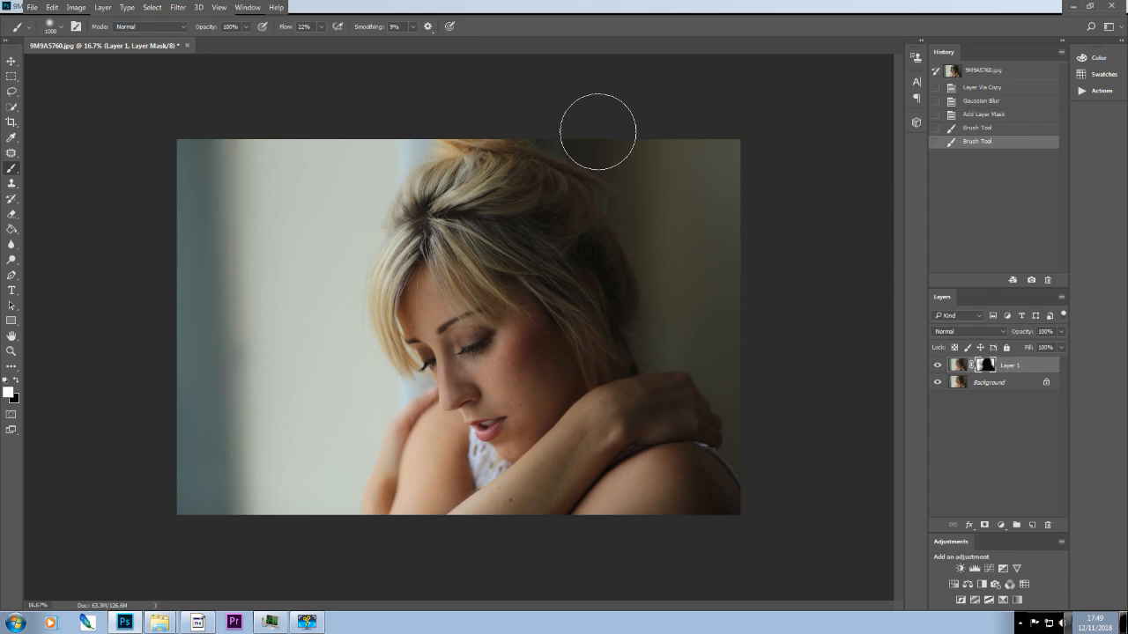
pyautogui.moveTo(725, 159)
pyautogui.mouseDown()
pyautogui.moveTo(742, 313)
pyautogui.moveTo(793, 193)
pyautogui.mouseUp()
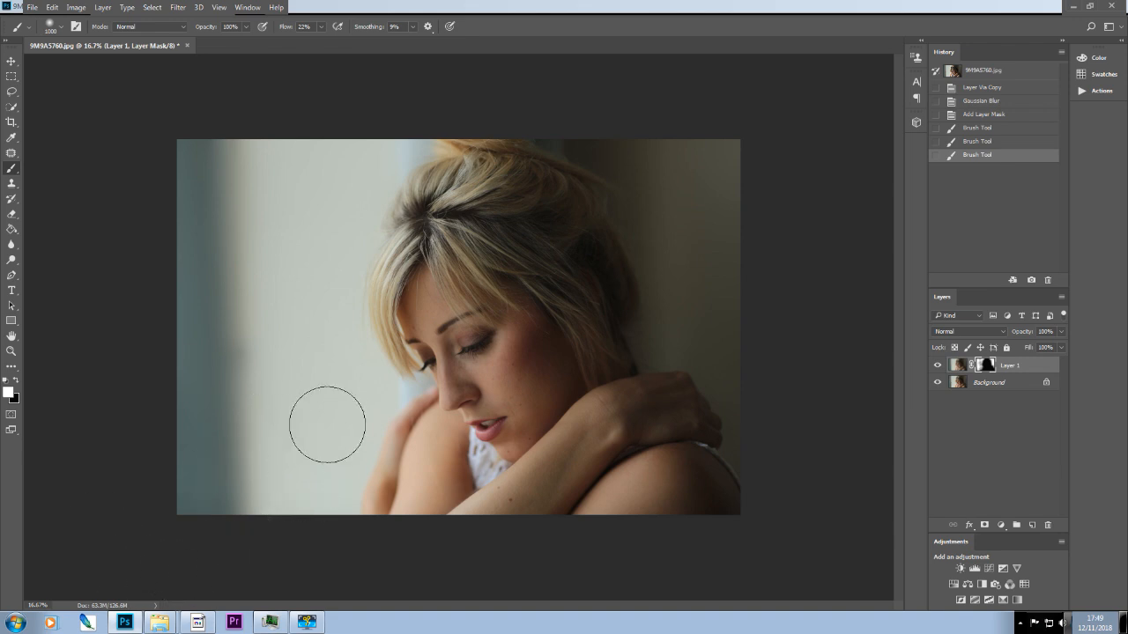
pyautogui.moveTo(278, 405); pyautogui.dragTo(245, 426)
# Paint white on the mask with a much smaller brush along the background edge beside the woman's face and arm.
pyautogui.press('[')
pyautogui.press('[')
pyautogui.press('[')
pyautogui.press('[')
pyautogui.press('[')
pyautogui.press('[')
pyautogui.press('[')
pyautogui.press('[')
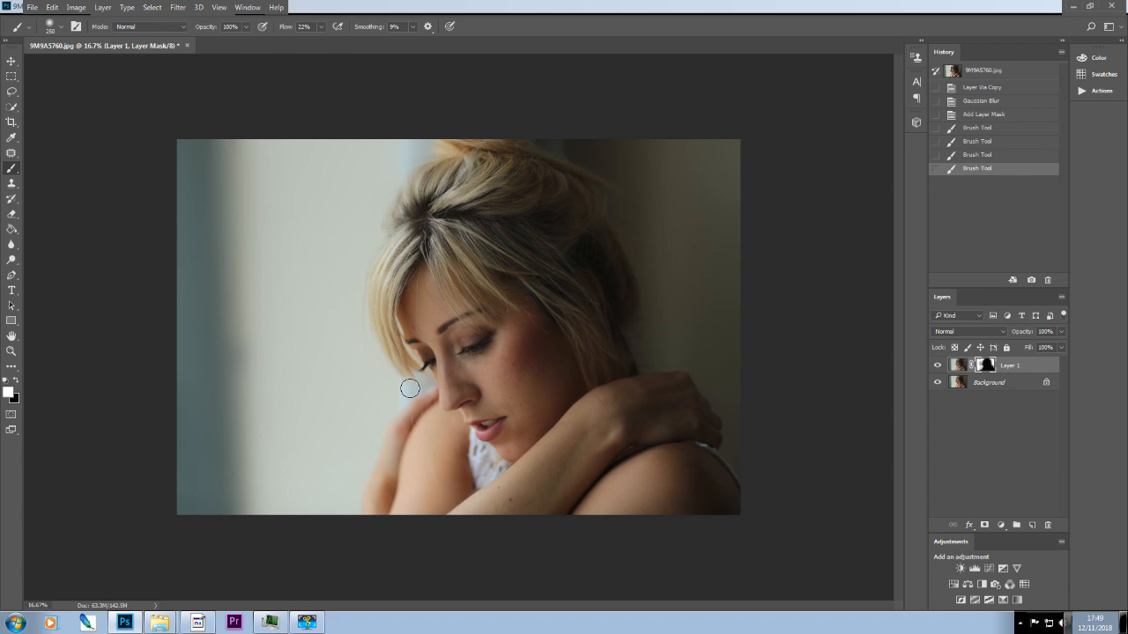
pyautogui.moveTo(382, 394); pyautogui.dragTo(399, 386)
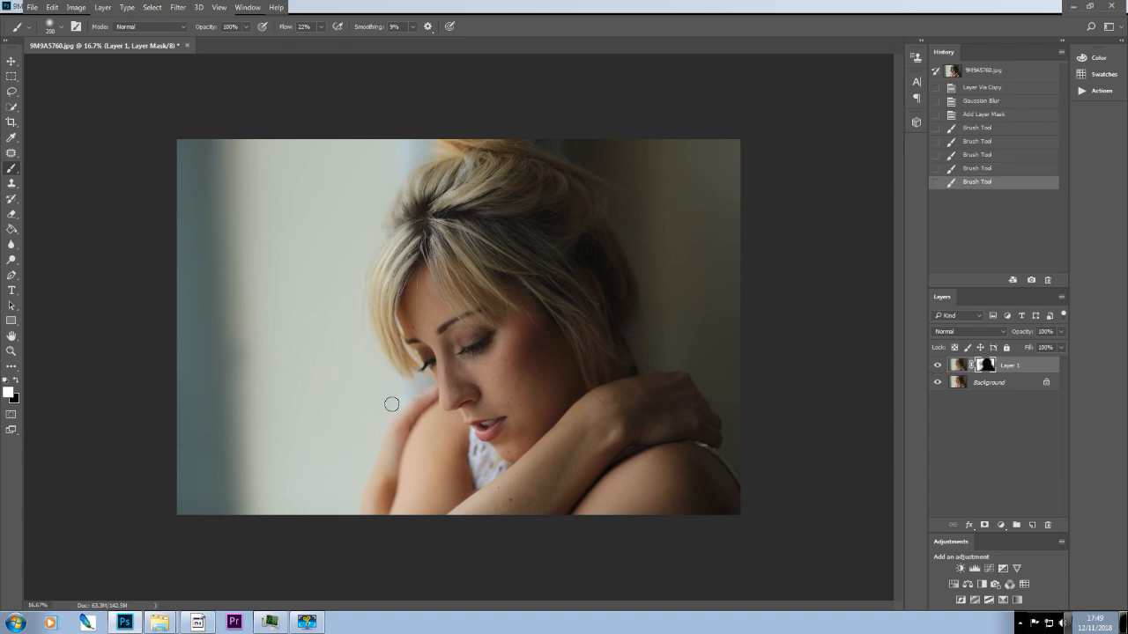
pyautogui.moveTo(344, 504); pyautogui.dragTo(338, 505)
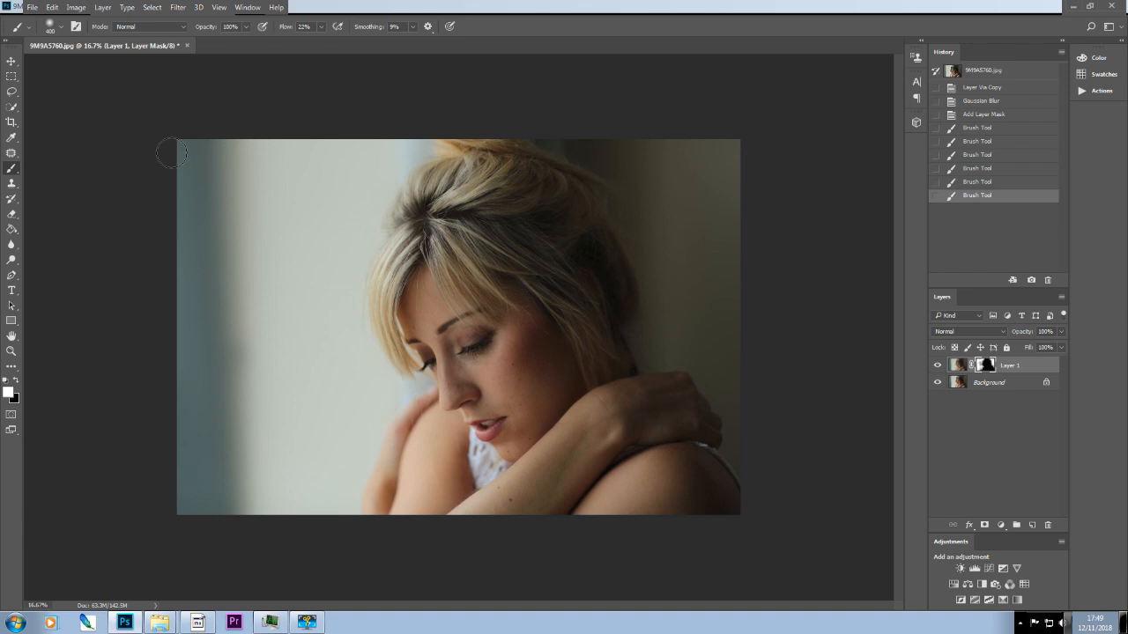
# Enlarge the brush to 700 pixels and paint white over the remaining background beside the window frame, above the hair and behind the woman.
pyautogui.click(255, 415)
pyautogui.press(']')
pyautogui.press(']')
pyautogui.press(']')
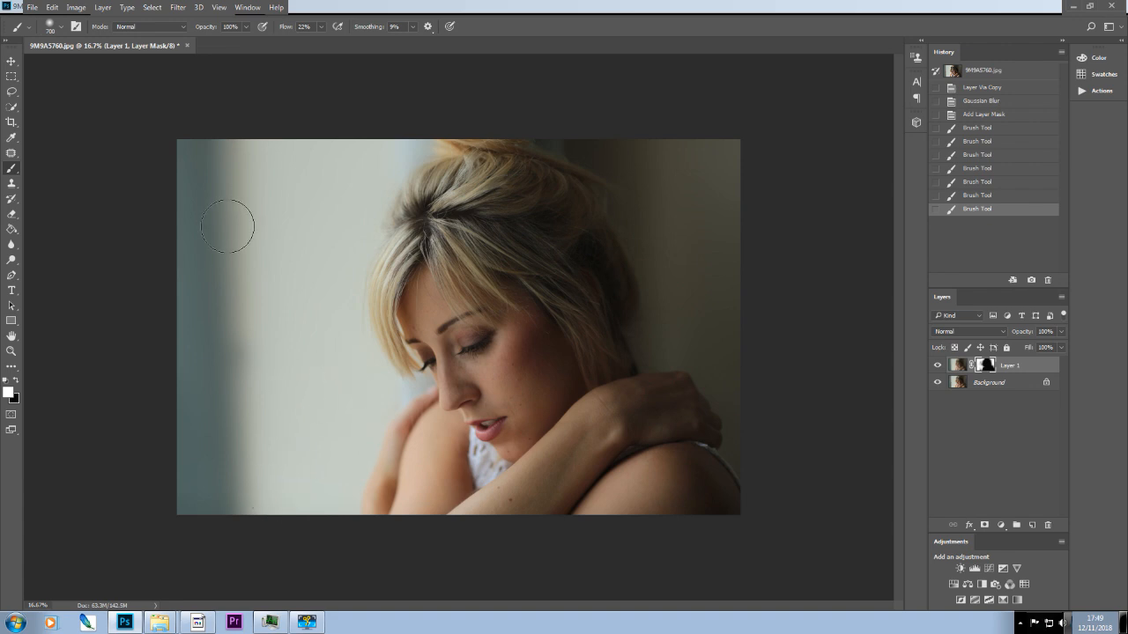
pyautogui.click(242, 111)
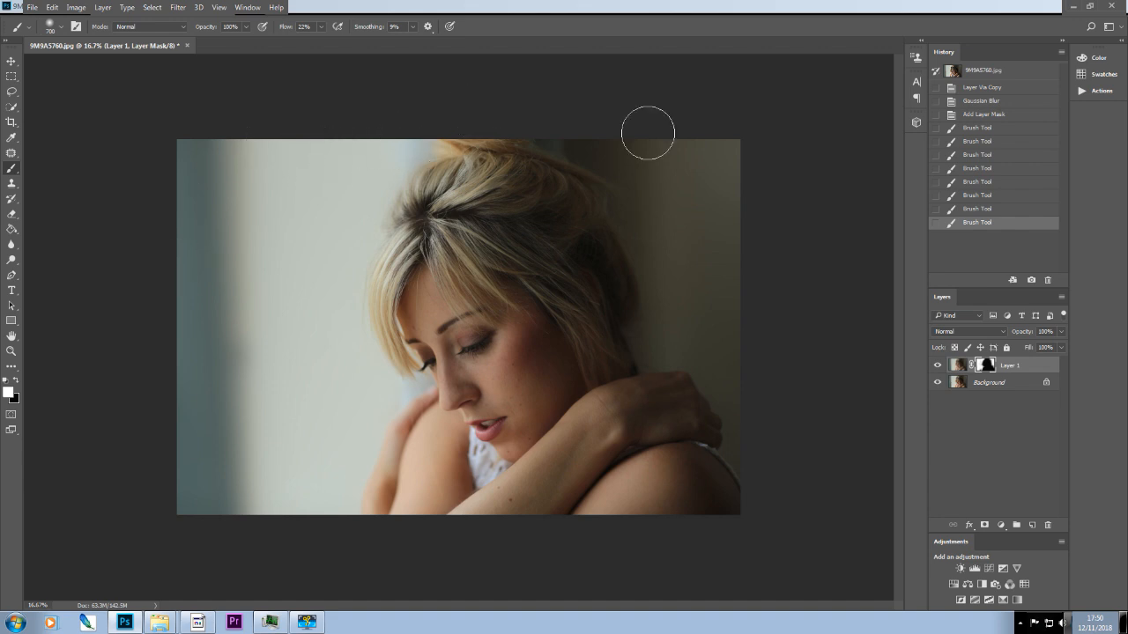
pyautogui.moveTo(476, 111); pyautogui.dragTo(685, 162)
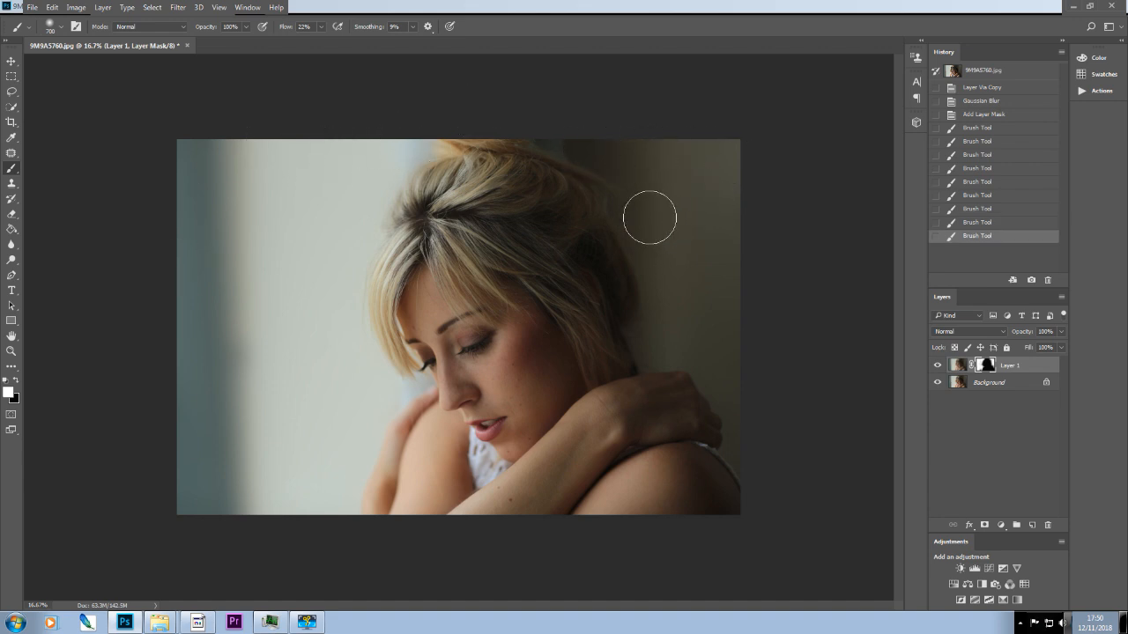
pyautogui.moveTo(697, 308); pyautogui.dragTo(725, 297)
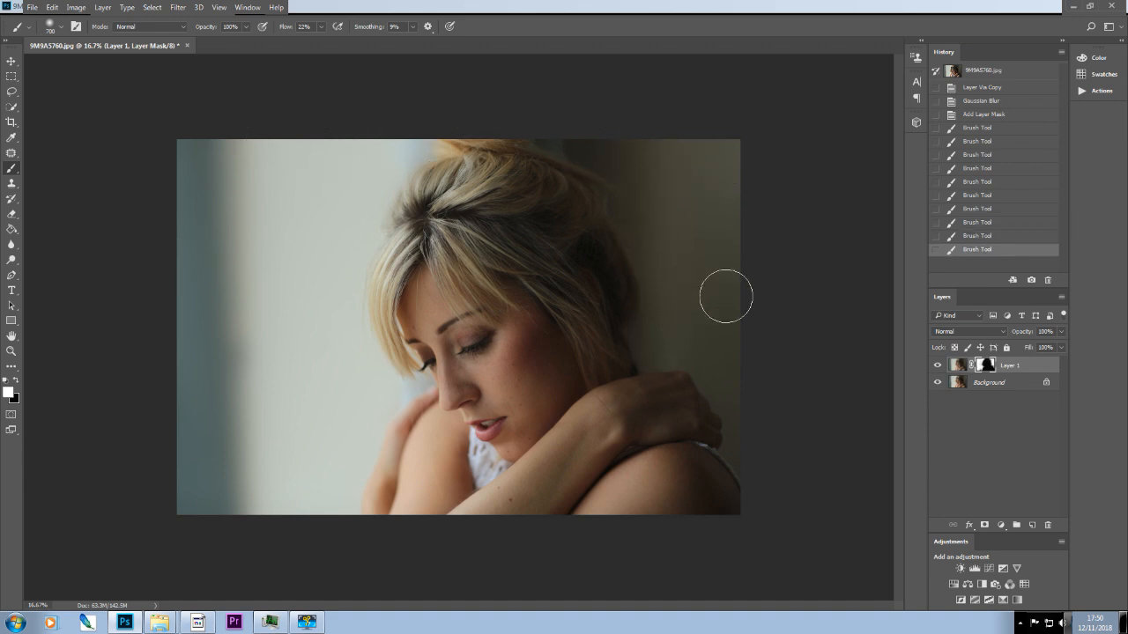
# Set the brush opacity to 24% and size to 1000, and paint white on the mask over the woman's face, hair and arms.
pyautogui.click(245, 27)
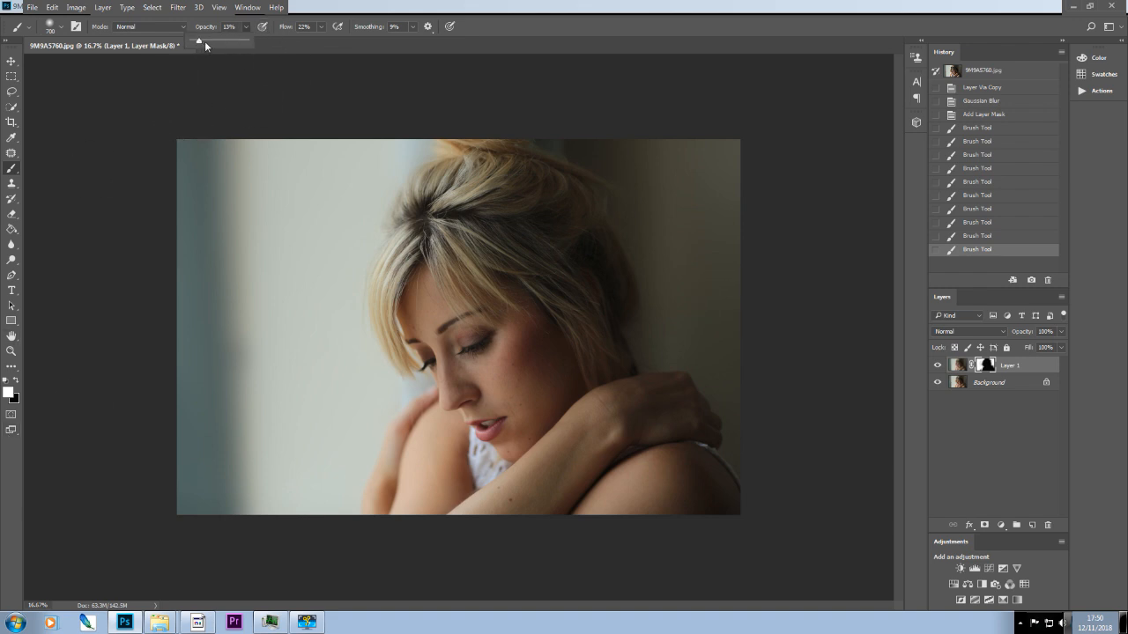
pyautogui.press(']')
pyautogui.press(']')
pyautogui.press(']')
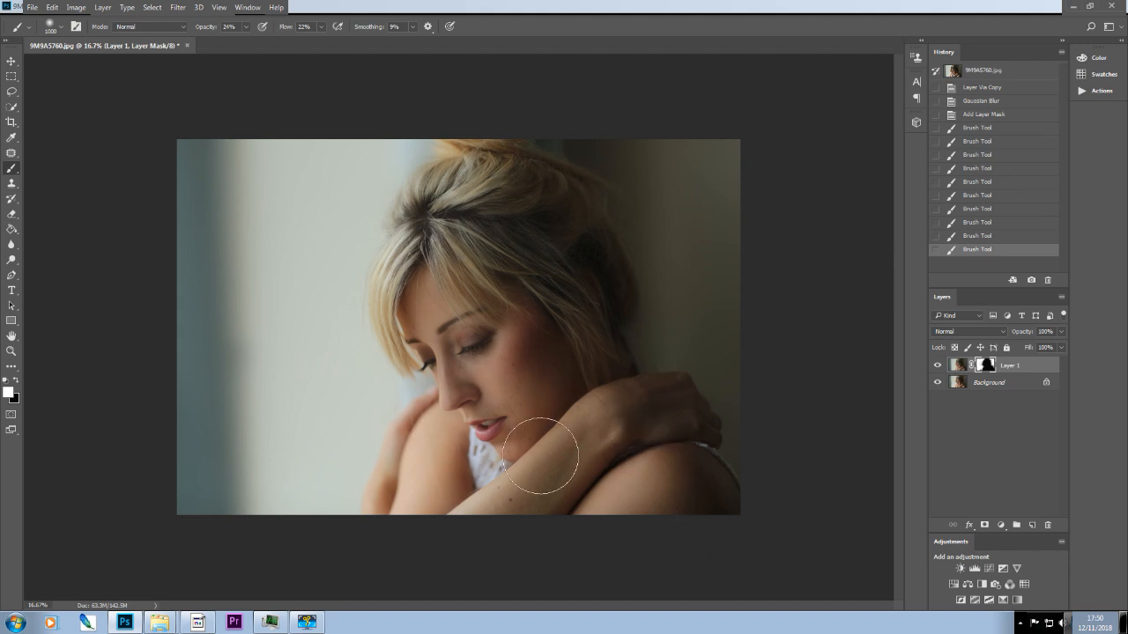
pyautogui.moveTo(411, 508)
pyautogui.mouseDown()
pyautogui.moveTo(420, 219)
pyautogui.moveTo(227, 130)
pyautogui.mouseUp()
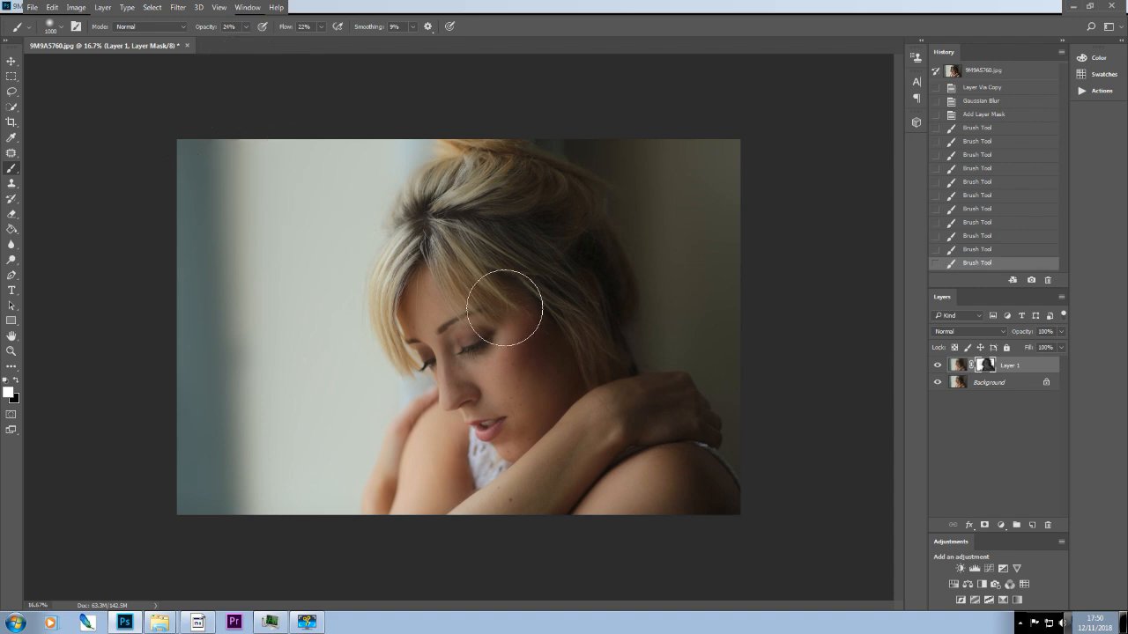
pyautogui.moveTo(538, 416)
pyautogui.mouseDown()
pyautogui.moveTo(489, 284)
pyautogui.moveTo(430, 275)
pyautogui.moveTo(511, 193)
pyautogui.moveTo(557, 282)
pyautogui.mouseUp()
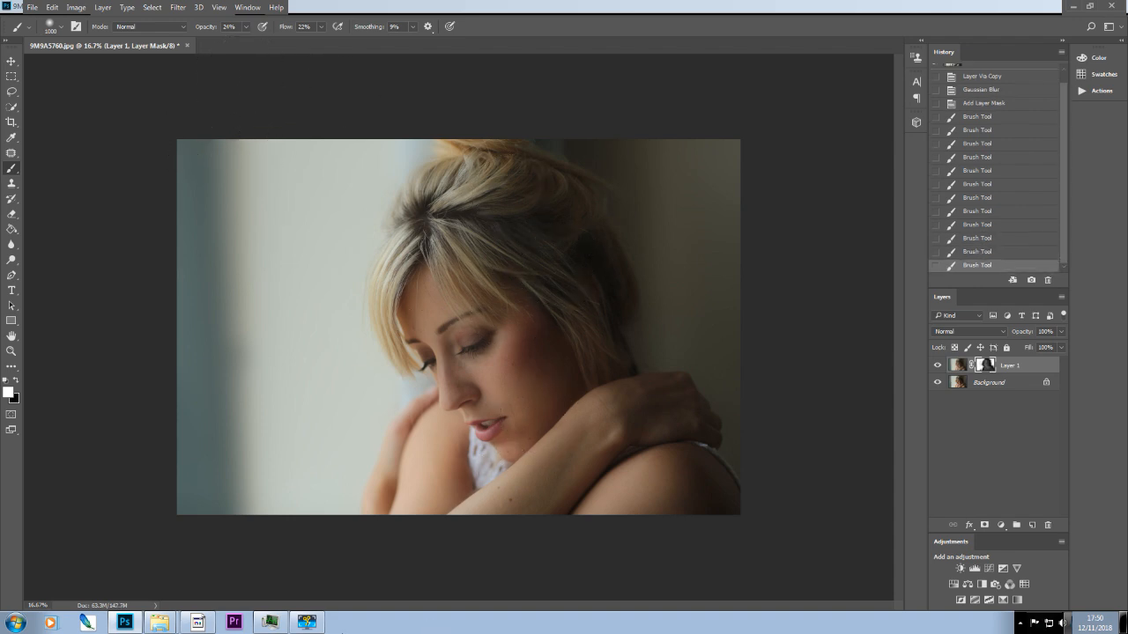
# Revert to the Layer Via Copy history state to remove the mask and the Gaussian blur.
pyautogui.click(986, 91)
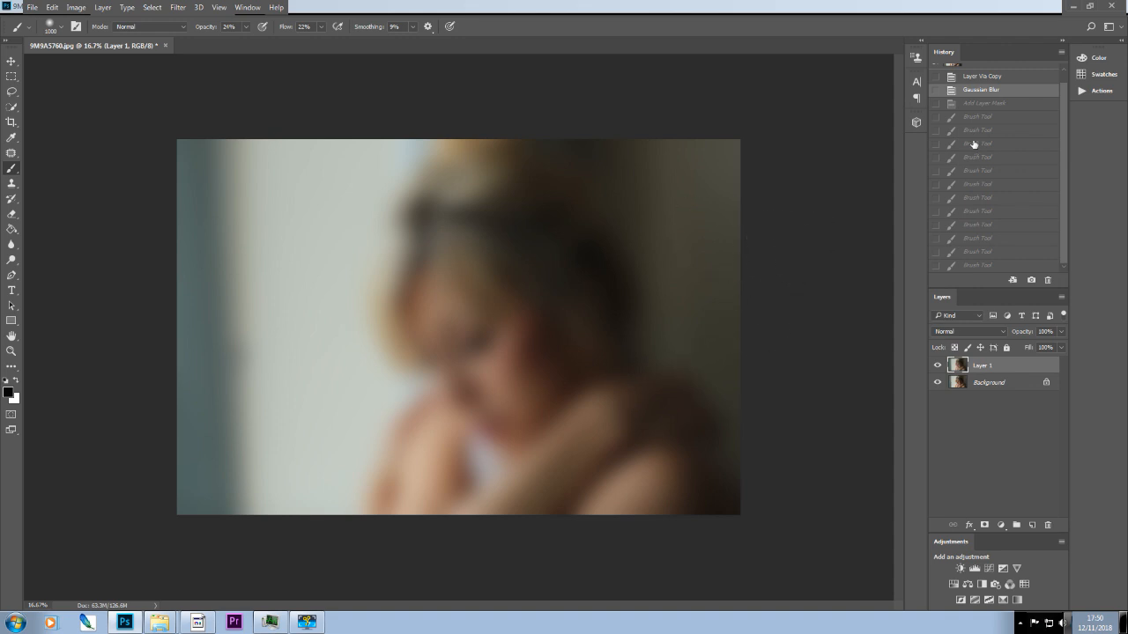
pyautogui.click(996, 78)
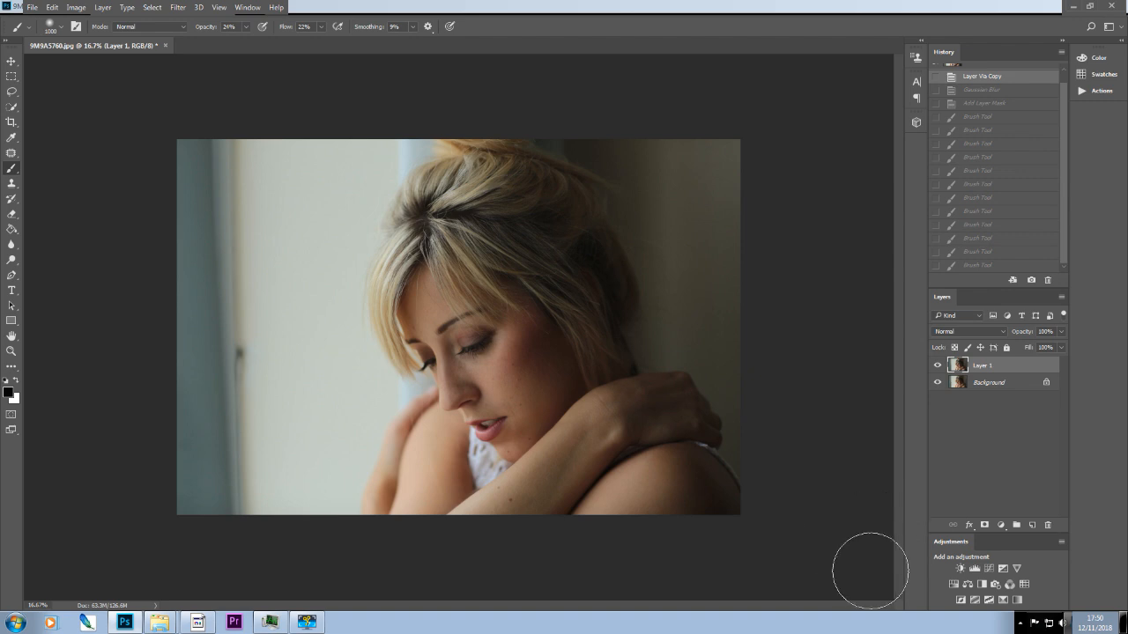
# Add a Brightness/Contrast adjustment layer above Layer 1 with the brightness set to 26.
pyautogui.click(960, 569)
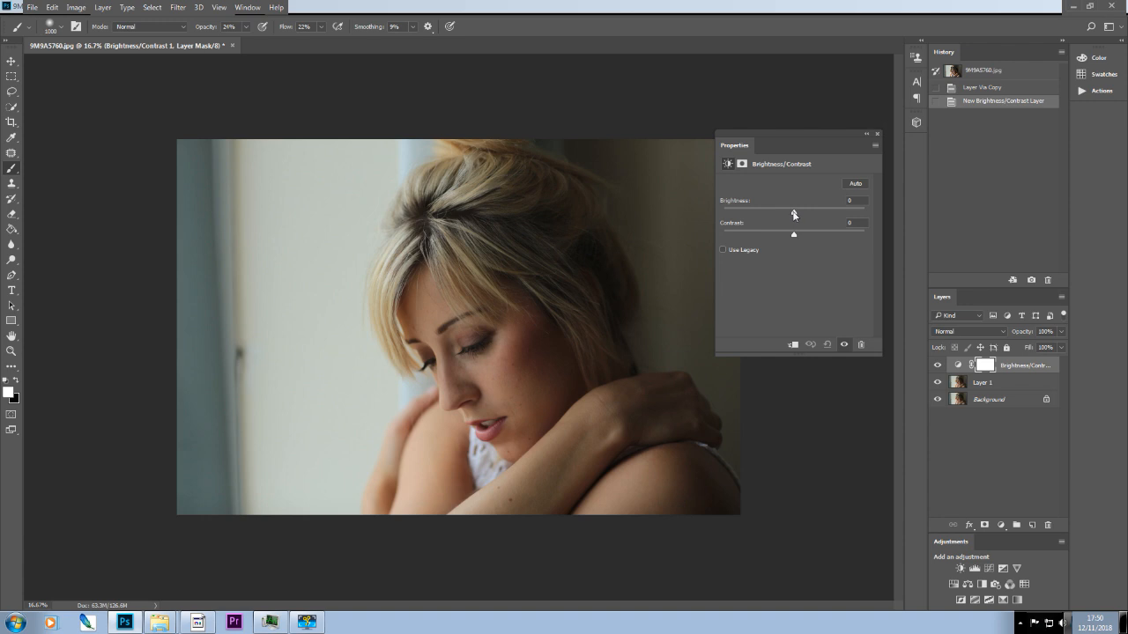
pyautogui.moveTo(801, 213)
pyautogui.mouseDown()
pyautogui.moveTo(815, 212)
pyautogui.moveTo(808, 217)
pyautogui.mouseUp()
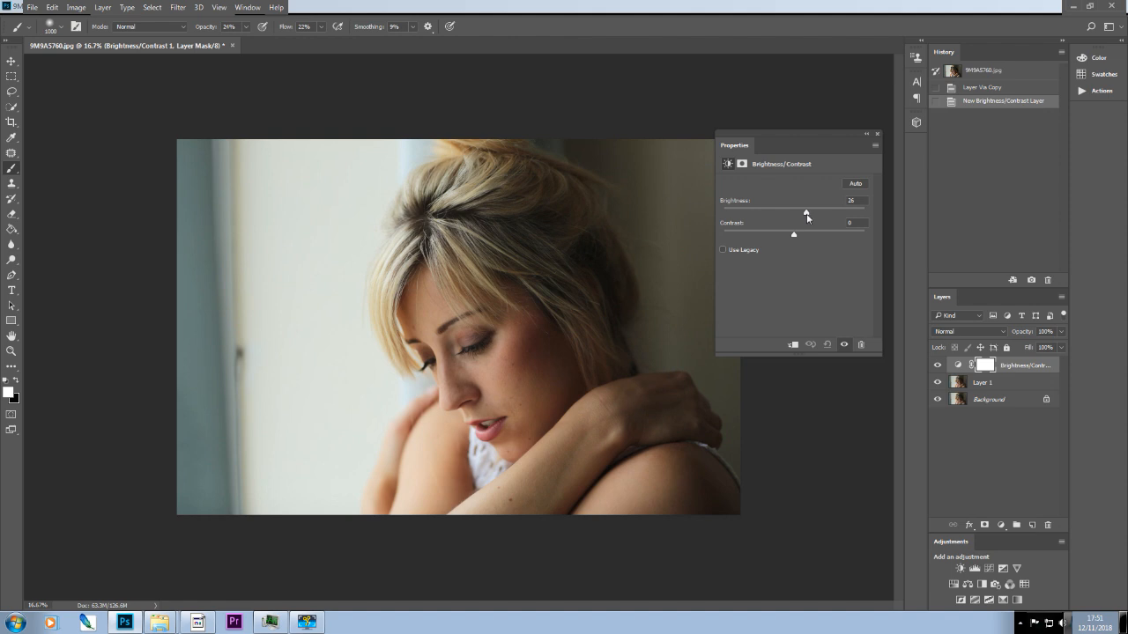
pyautogui.moveTo(807, 216); pyautogui.dragTo(807, 217)
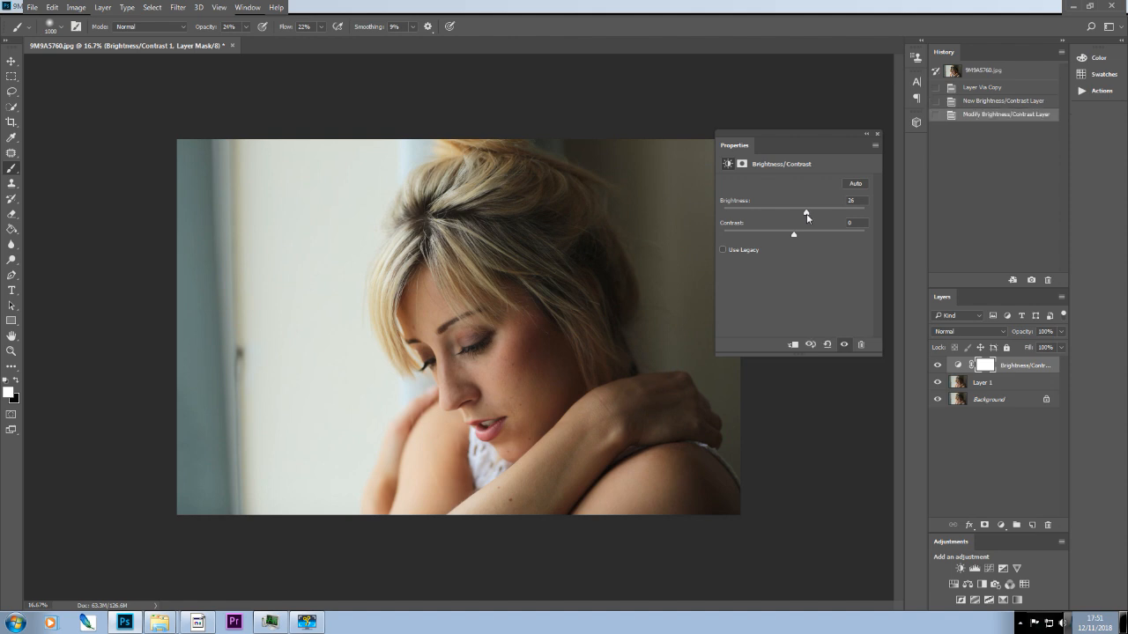
pyautogui.click(877, 135)
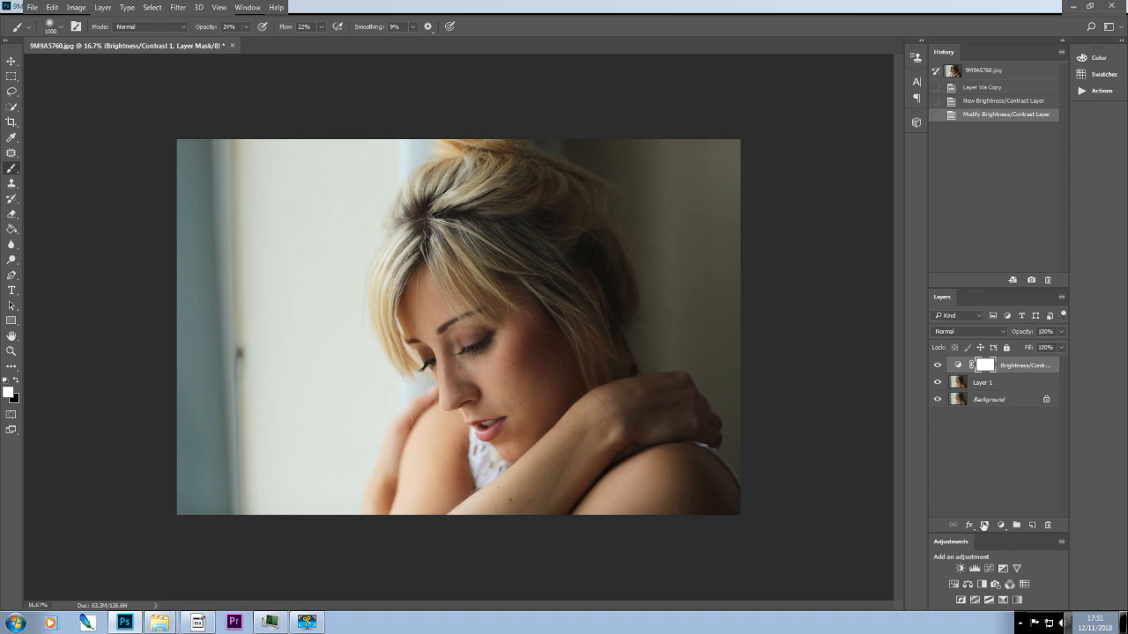
# Paint black on the Brightness/Contrast mask over the woman's face, hair and arms, raising the brush opacity to 86%.
pyautogui.press('x')
pyautogui.moveTo(461, 346)
pyautogui.mouseDown()
pyautogui.moveTo(498, 365)
pyautogui.moveTo(509, 349)
pyautogui.mouseUp()
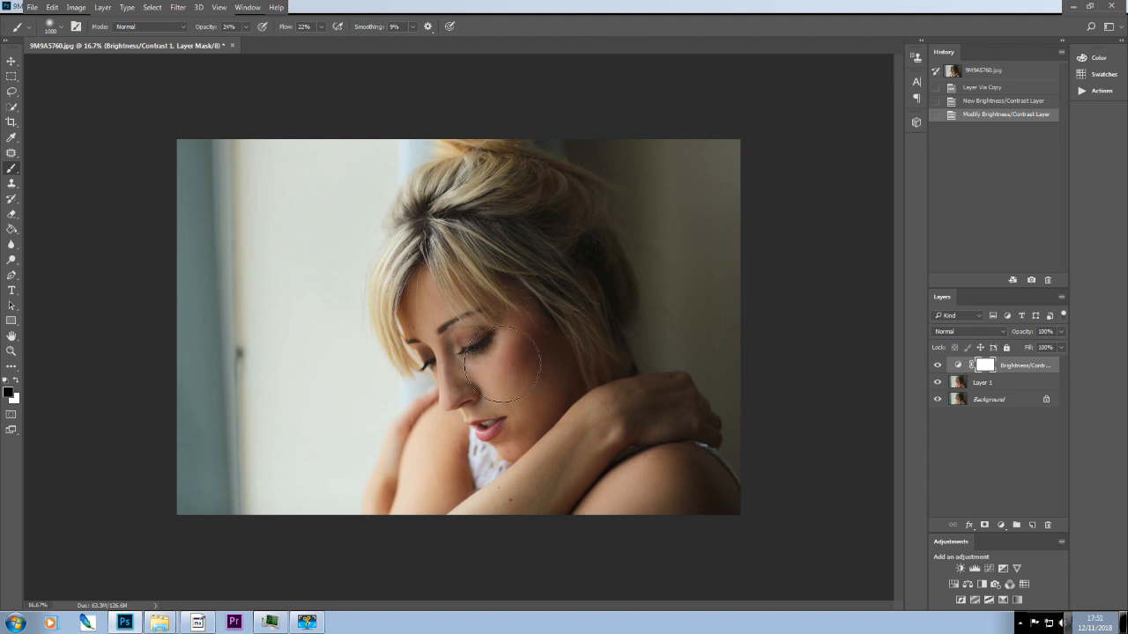
pyautogui.click(245, 29)
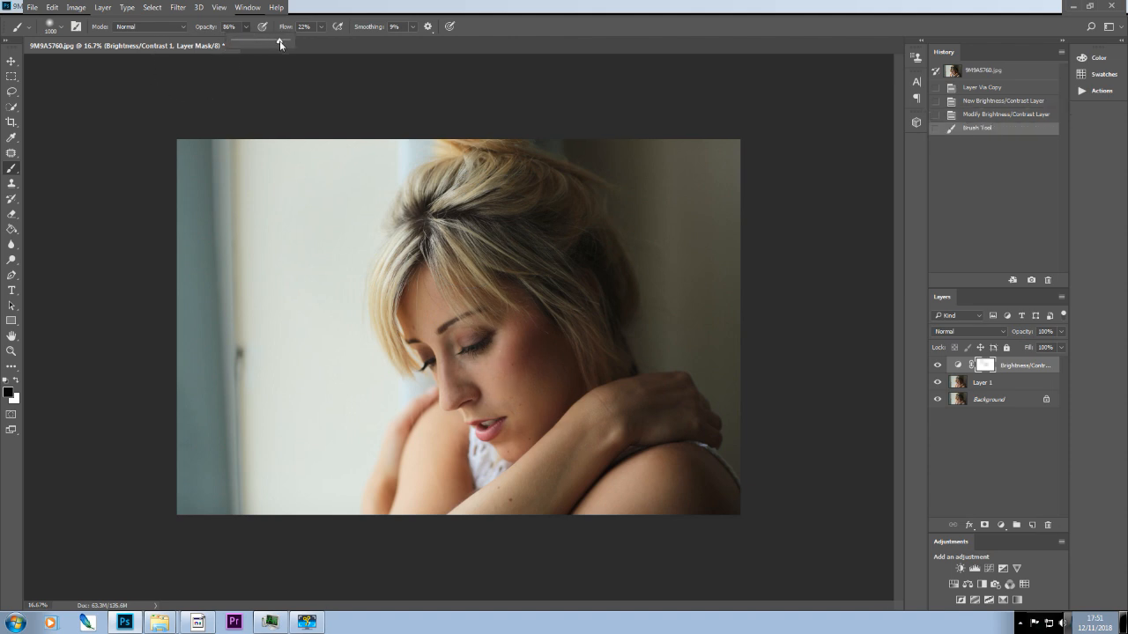
pyautogui.moveTo(446, 342)
pyautogui.mouseDown()
pyautogui.moveTo(454, 267)
pyautogui.moveTo(493, 405)
pyautogui.moveTo(415, 416)
pyautogui.moveTo(424, 426)
pyautogui.moveTo(413, 432)
pyautogui.moveTo(432, 399)
pyautogui.moveTo(420, 496)
pyautogui.moveTo(411, 476)
pyautogui.moveTo(401, 484)
pyautogui.moveTo(599, 454)
pyautogui.moveTo(603, 366)
pyautogui.mouseUp()
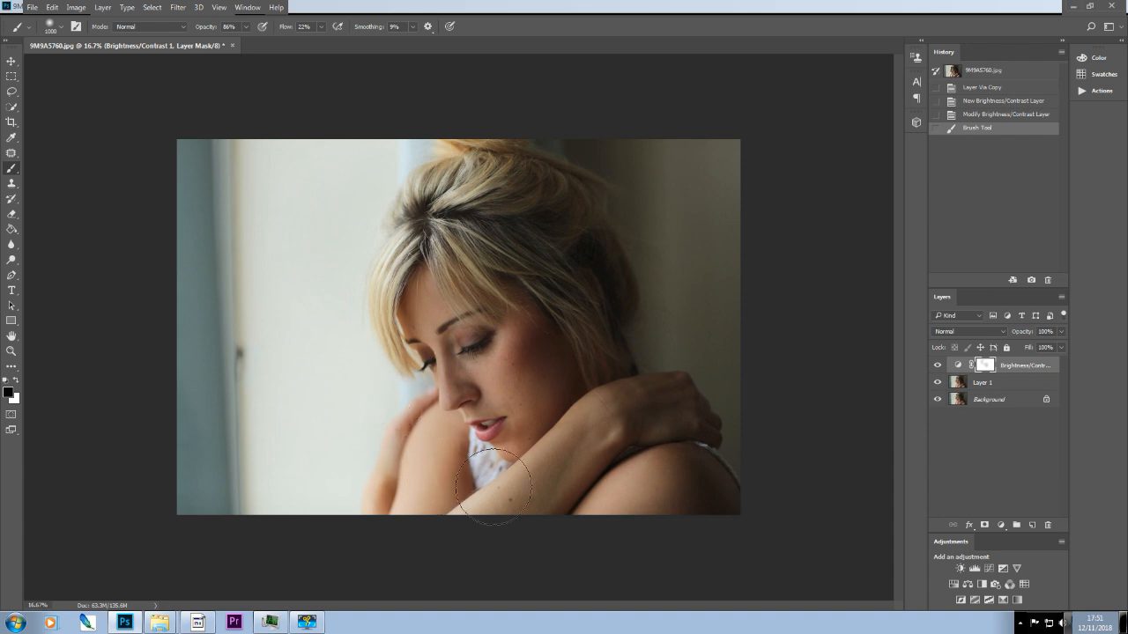
pyautogui.moveTo(538, 336)
pyautogui.mouseDown()
pyautogui.moveTo(545, 357)
pyautogui.moveTo(559, 352)
pyautogui.mouseUp()
pyautogui.moveTo(482, 223)
pyautogui.mouseDown()
pyautogui.moveTo(408, 295)
pyautogui.moveTo(413, 321)
pyautogui.moveTo(513, 204)
pyautogui.moveTo(481, 275)
pyautogui.moveTo(502, 284)
pyautogui.moveTo(481, 194)
pyautogui.mouseUp()
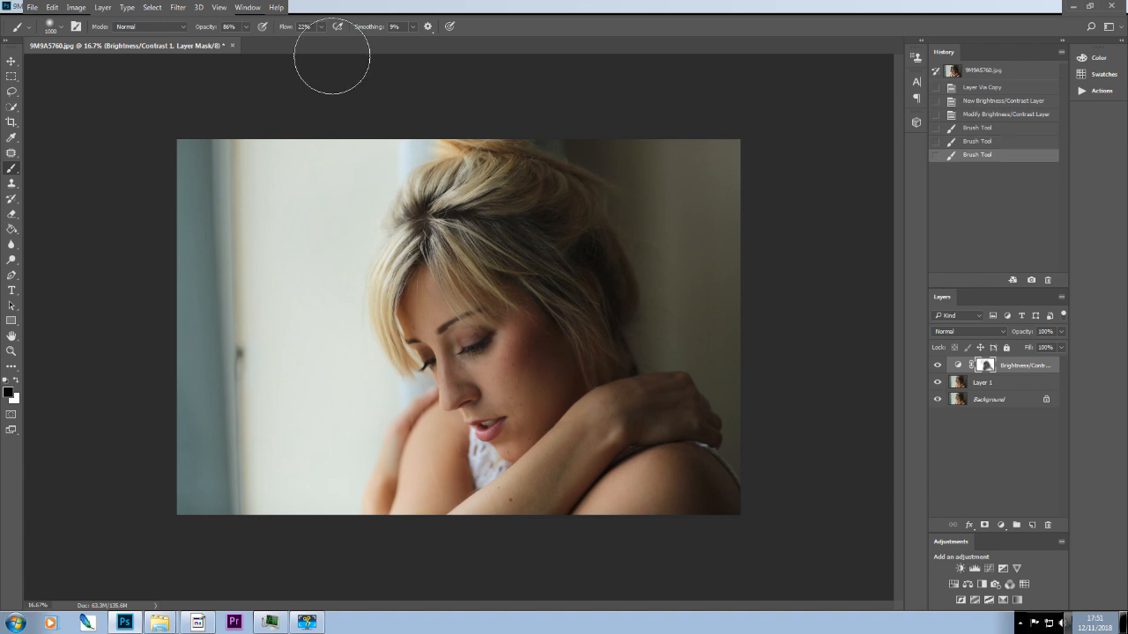
# Increase the brush flow and paint more black on the adjustment's mask over the woman's face, arms and shoulder.
pyautogui.click(322, 27)
pyautogui.moveTo(339, 43); pyautogui.dragTo(346, 41)
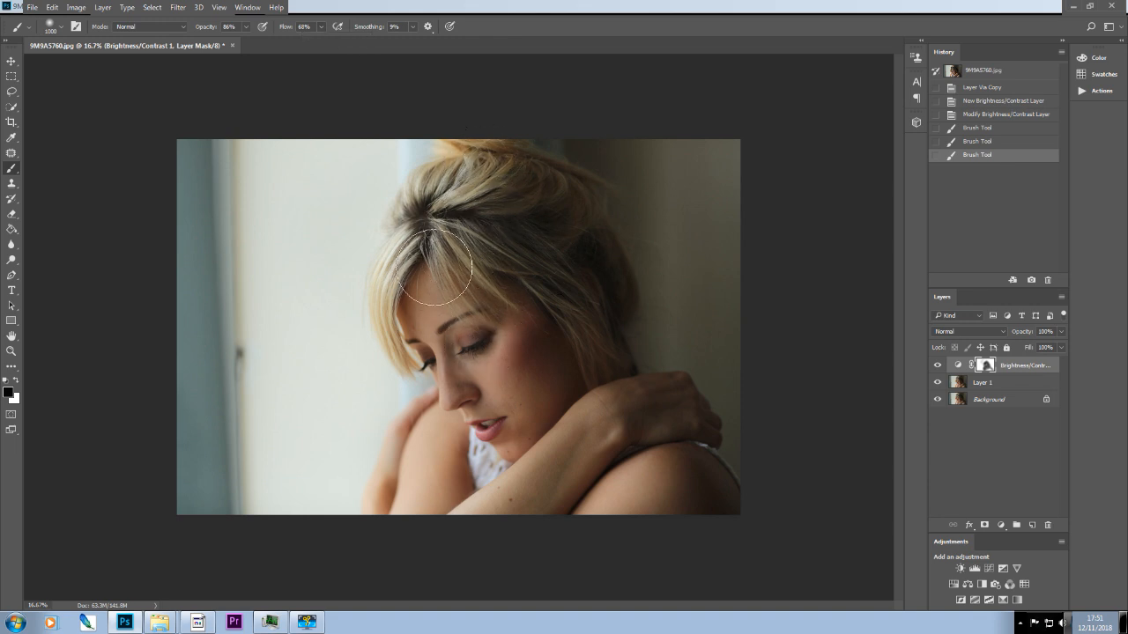
pyautogui.moveTo(611, 469)
pyautogui.mouseDown()
pyautogui.moveTo(623, 425)
pyautogui.moveTo(637, 386)
pyautogui.mouseUp()
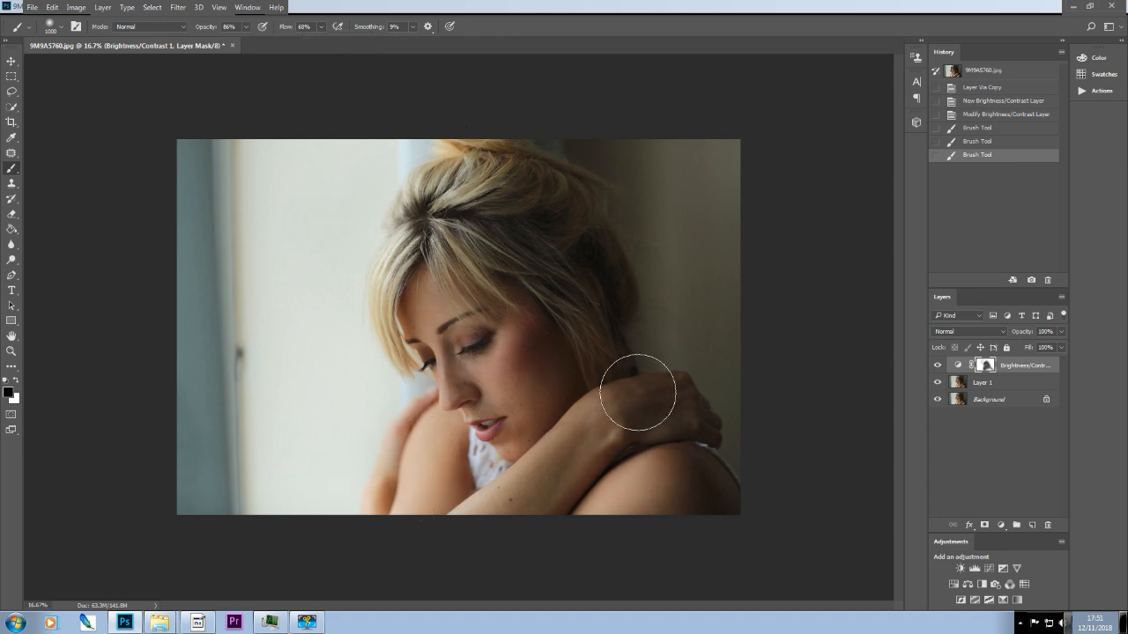
# Compare the image with the Brightness/Contrast layer hidden and shown.
pyautogui.click(938, 366)
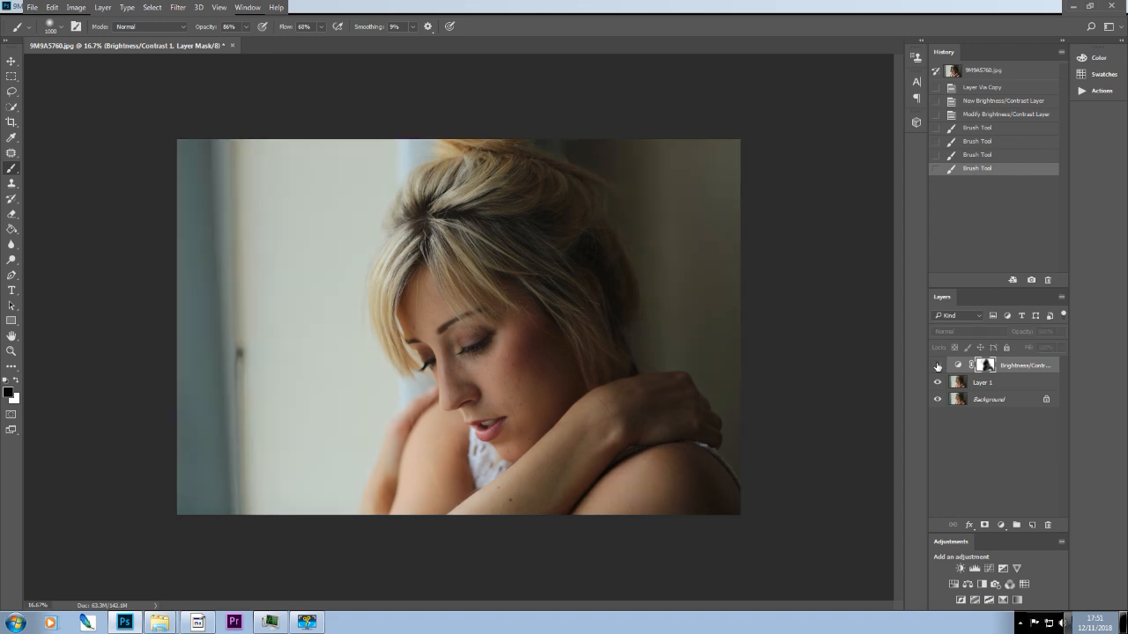
pyautogui.click(938, 366)
pyautogui.click(937, 366)
pyautogui.click(938, 365)
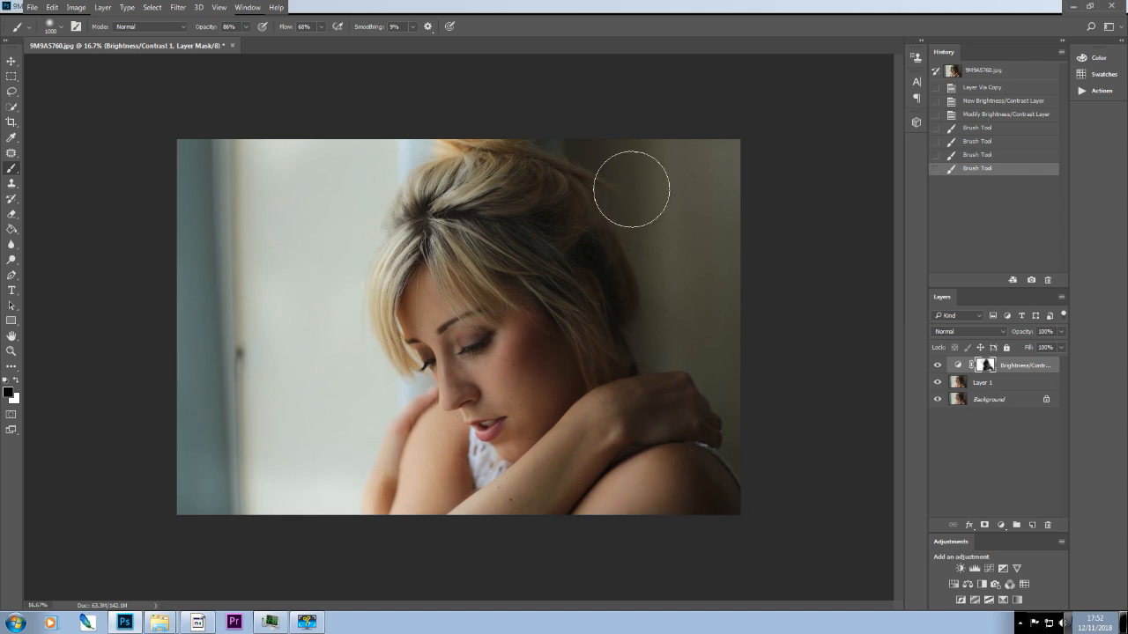
# Revert to the Modify Brightness/Contrast Layer history state and invert the adjustment's white mask to black.
pyautogui.moveTo(542, 262)
pyautogui.mouseDown()
pyautogui.moveTo(403, 287)
pyautogui.moveTo(455, 194)
pyautogui.moveTo(650, 121)
pyautogui.mouseUp()
pyautogui.click(993, 117)
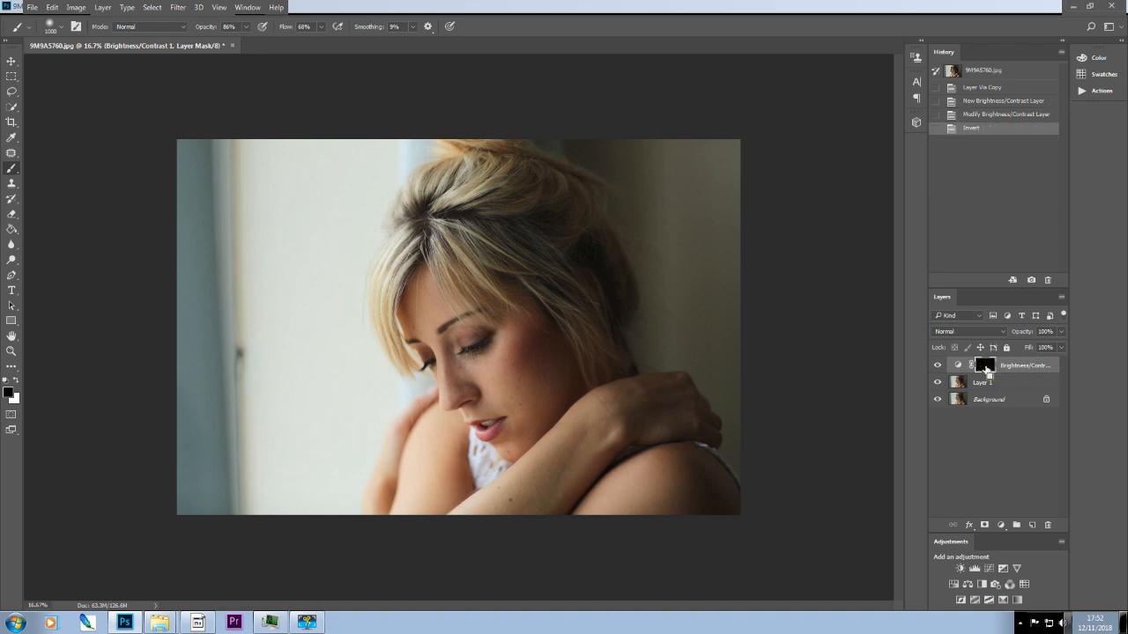
pyautogui.hotkey('ctrl', 'i')
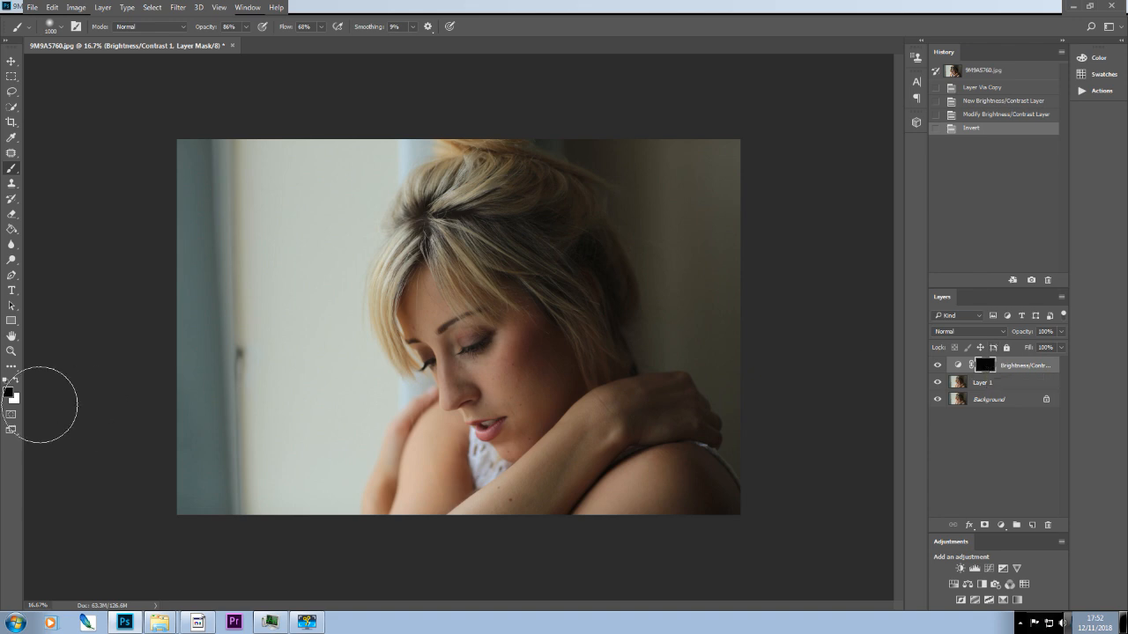
# Set the brush opacity to 100% and paint white on the black mask over the woman's face, hair, arms and shoulder.
pyautogui.press('x')
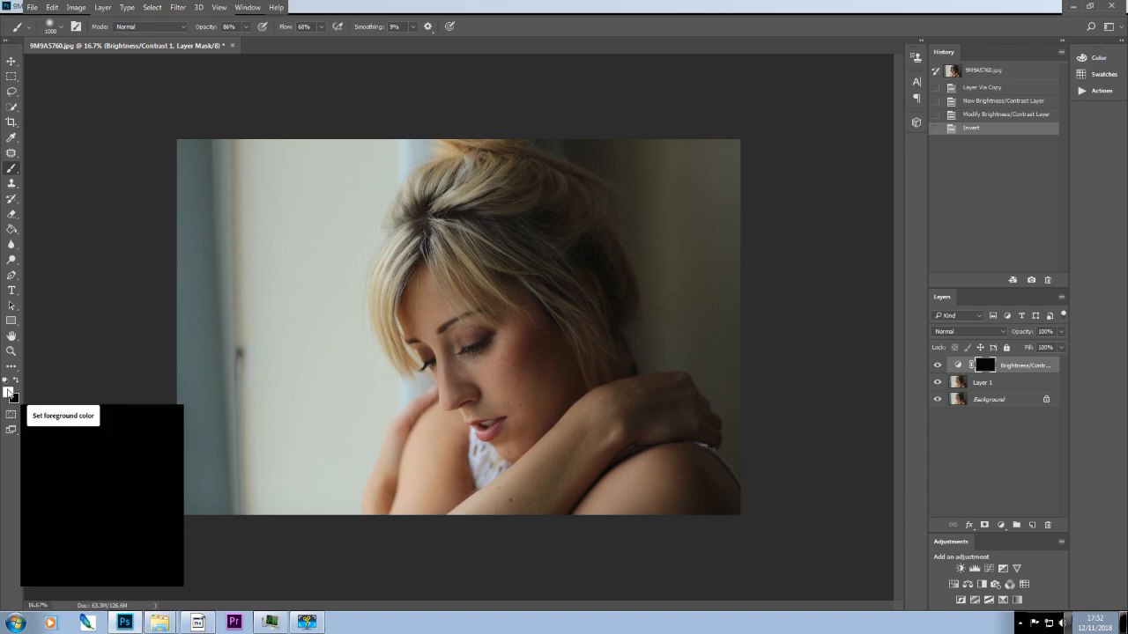
pyautogui.click(247, 28)
pyautogui.moveTo(247, 39); pyautogui.dragTo(283, 46)
pyautogui.click(445, 340)
pyautogui.moveTo(445, 340)
pyautogui.mouseDown()
pyautogui.moveTo(415, 313)
pyautogui.moveTo(418, 253)
pyautogui.moveTo(456, 192)
pyautogui.moveTo(494, 208)
pyautogui.moveTo(482, 401)
pyautogui.moveTo(545, 387)
pyautogui.moveTo(558, 332)
pyautogui.moveTo(476, 425)
pyautogui.moveTo(438, 434)
pyautogui.moveTo(419, 473)
pyautogui.moveTo(427, 526)
pyautogui.moveTo(647, 412)
pyautogui.moveTo(665, 415)
pyautogui.moveTo(677, 473)
pyautogui.moveTo(704, 506)
pyautogui.moveTo(514, 508)
pyautogui.moveTo(562, 247)
pyautogui.moveTo(496, 185)
pyautogui.mouseUp()
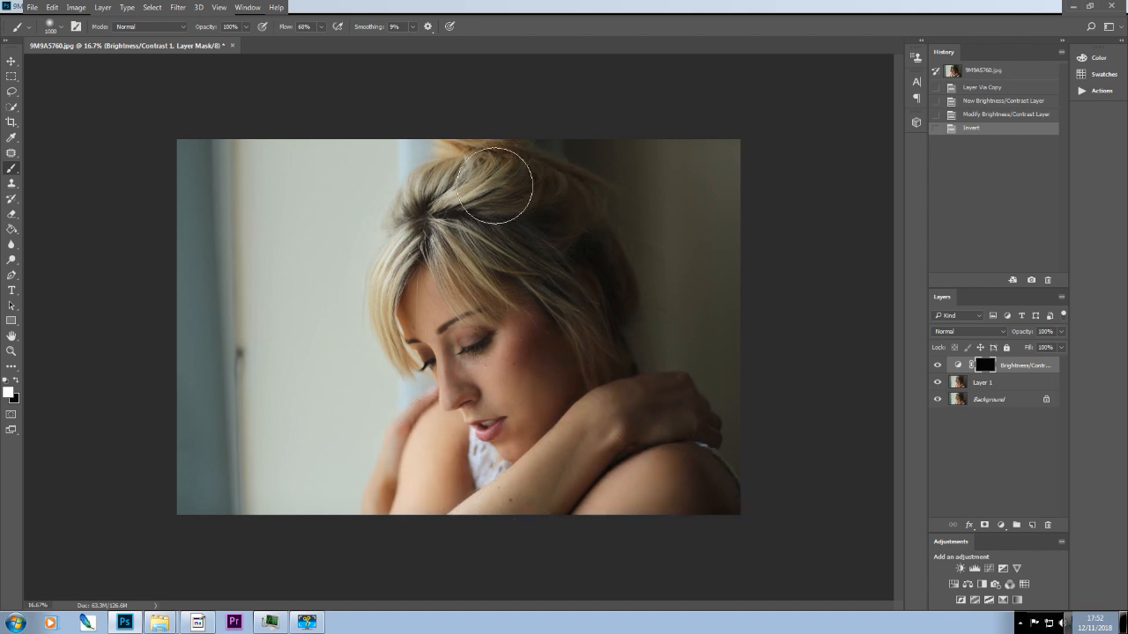
pyautogui.moveTo(475, 274)
pyautogui.mouseDown()
pyautogui.moveTo(421, 299)
pyautogui.moveTo(498, 243)
pyautogui.moveTo(485, 267)
pyautogui.mouseUp()
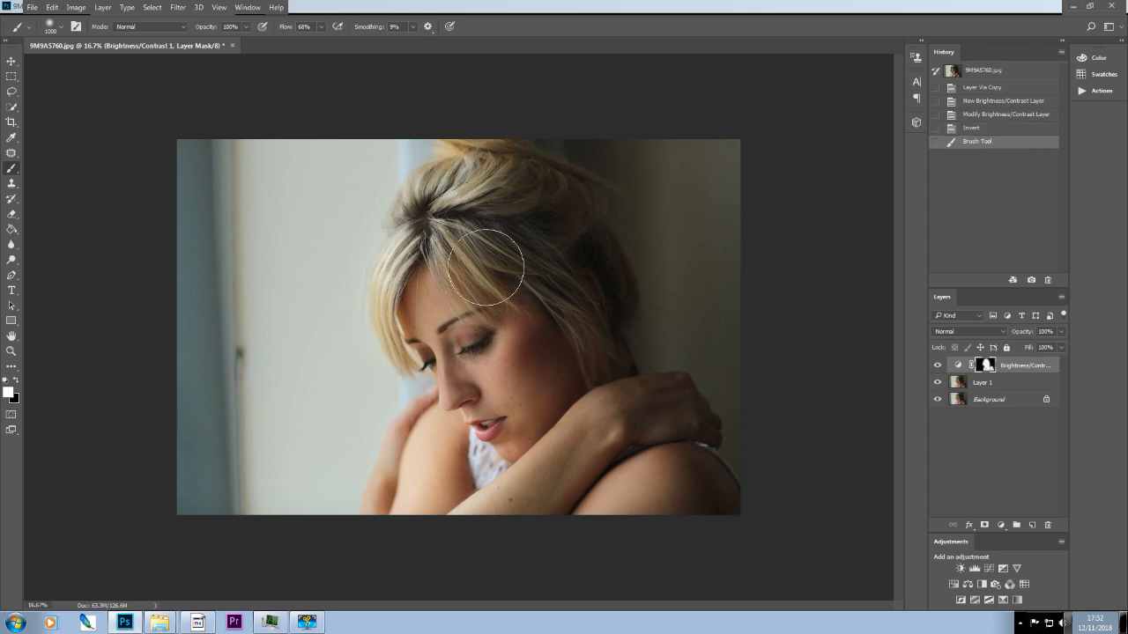
pyautogui.moveTo(463, 501)
pyautogui.mouseDown()
pyautogui.moveTo(663, 422)
pyautogui.moveTo(690, 513)
pyautogui.moveTo(608, 548)
pyautogui.mouseUp()
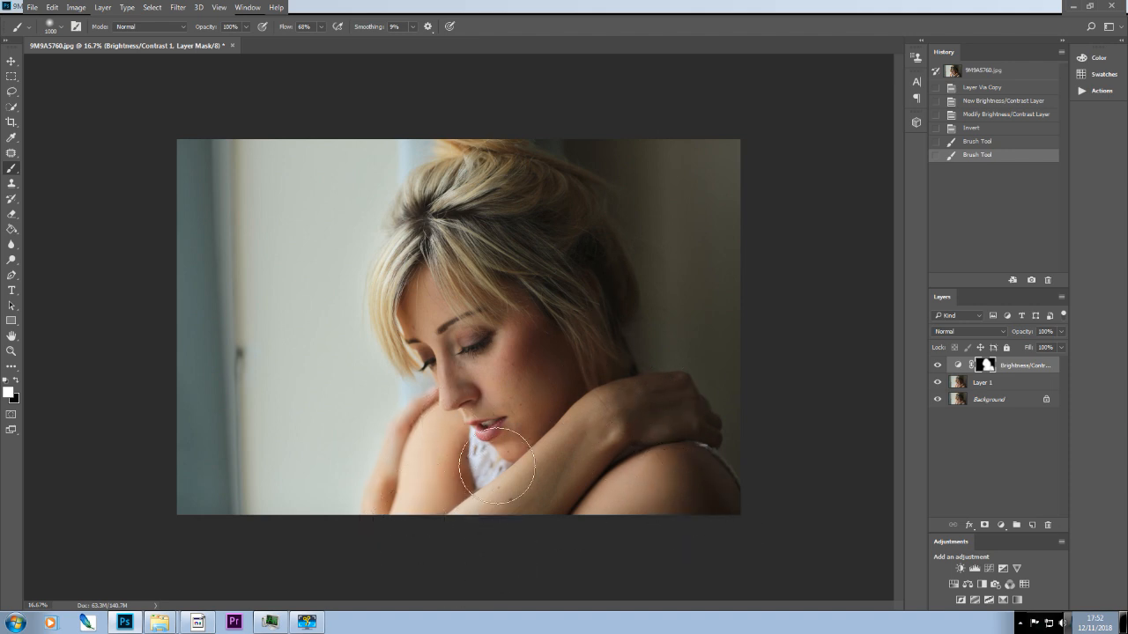
pyautogui.click(568, 531)
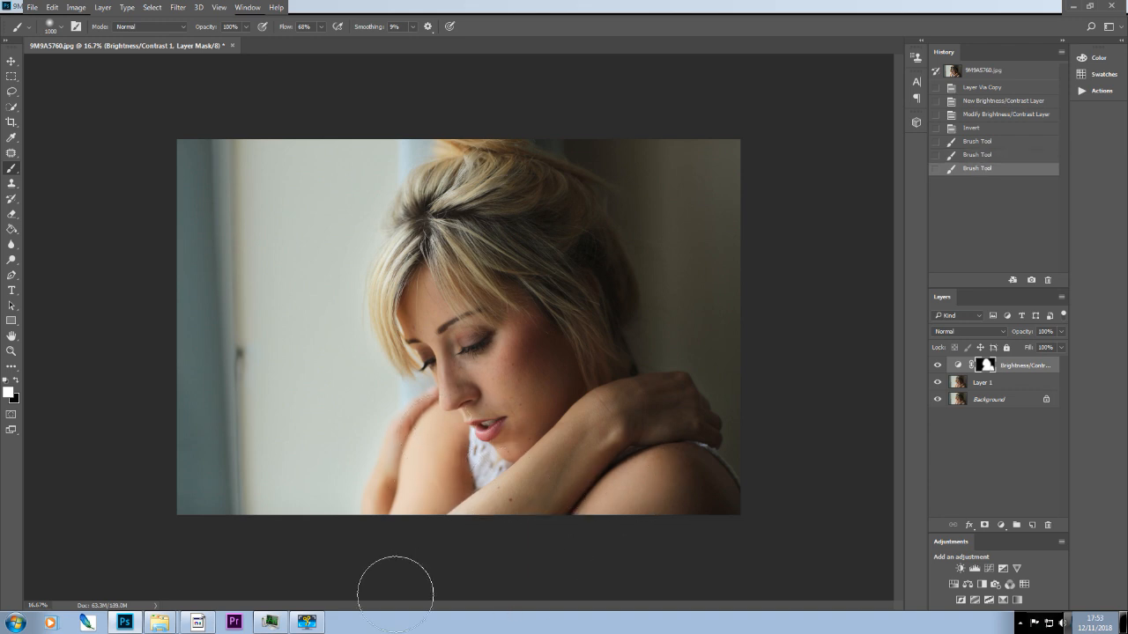